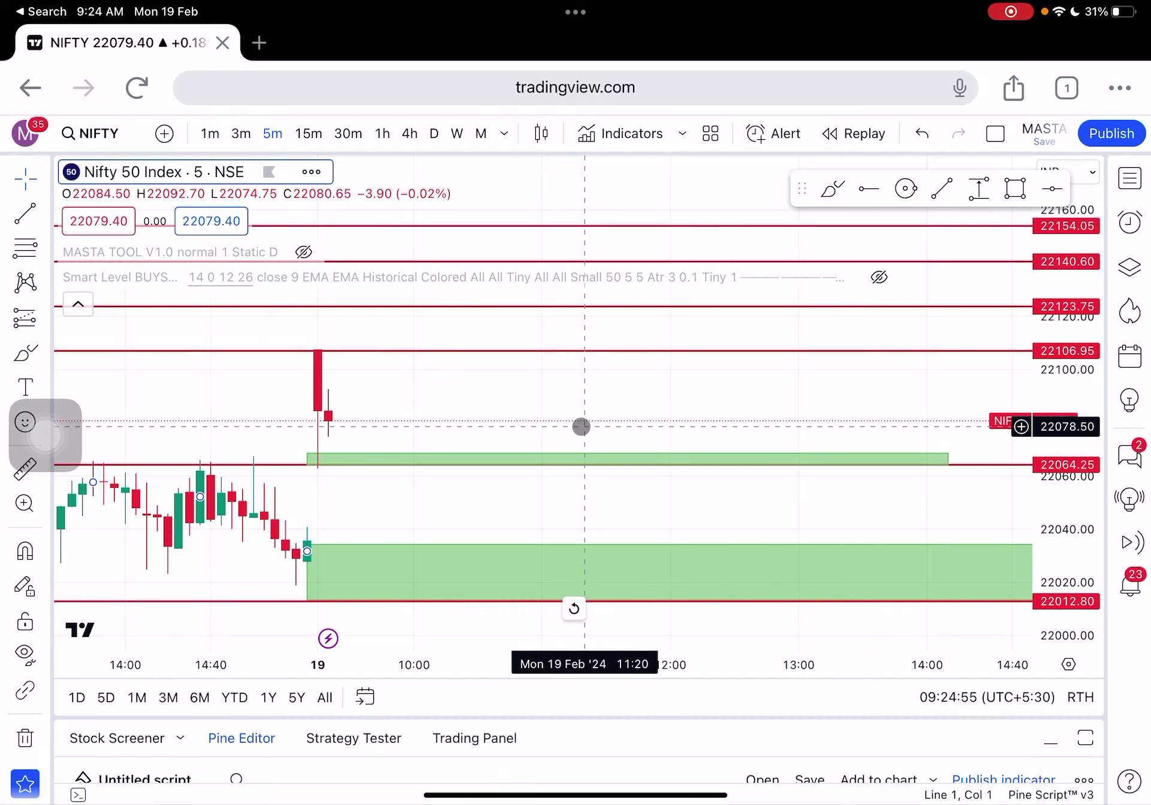
Collapse the NIFTY indicator legend and select the 22106.95 level line
{"action": "left_click_drag", "start_coordinate": [584, 383], "coordinate": [589, 443]}
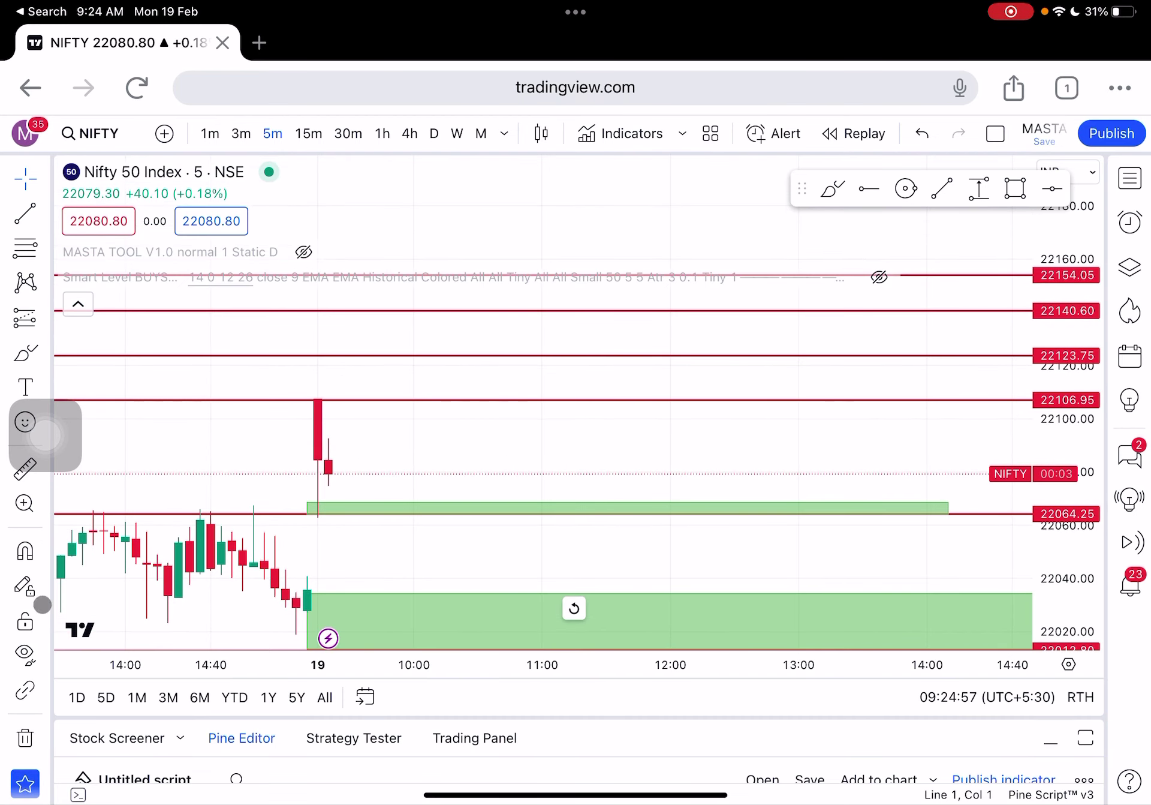
{"action": "left_click", "coordinate": [78, 304]}
{"action": "left_click", "coordinate": [677, 399]}
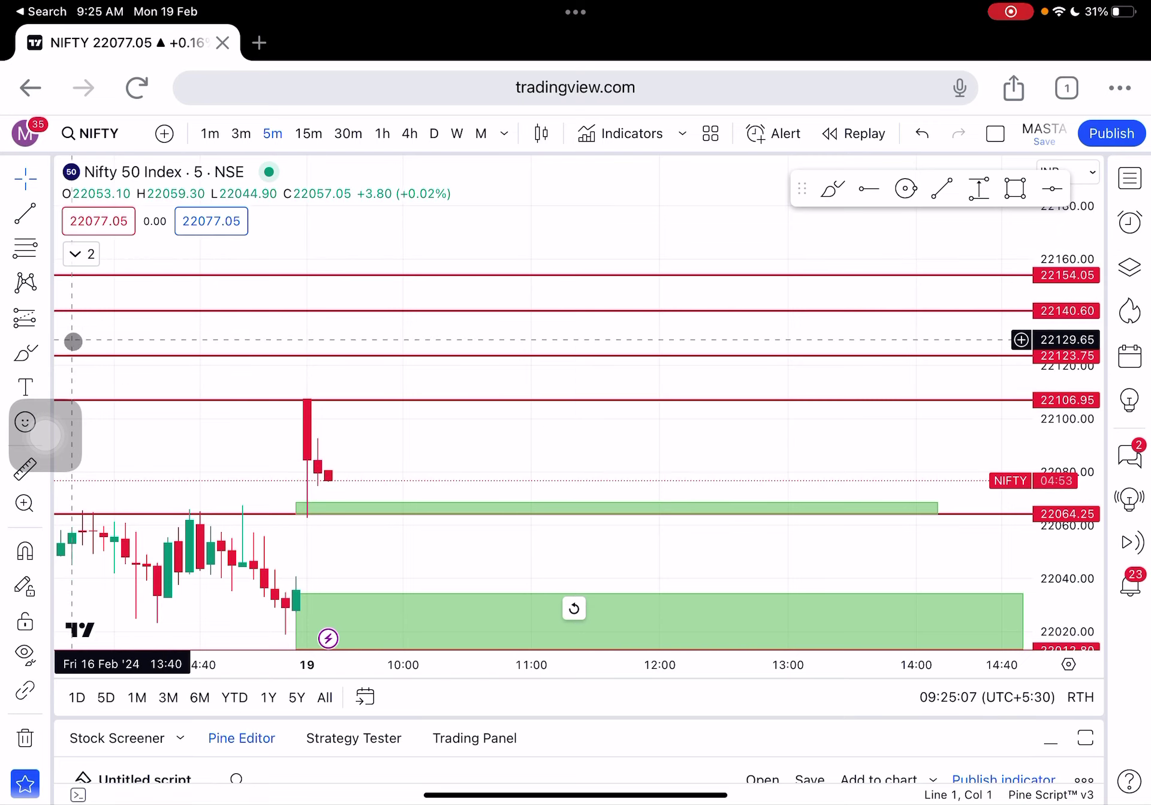
{"action": "left_click", "coordinate": [25, 352]}
Draw a yellow zigzag path from 22106.95 through 22123.75, 22140.60 and 22154.05 to an arrowhead
{"action": "left_click", "coordinate": [110, 560]}
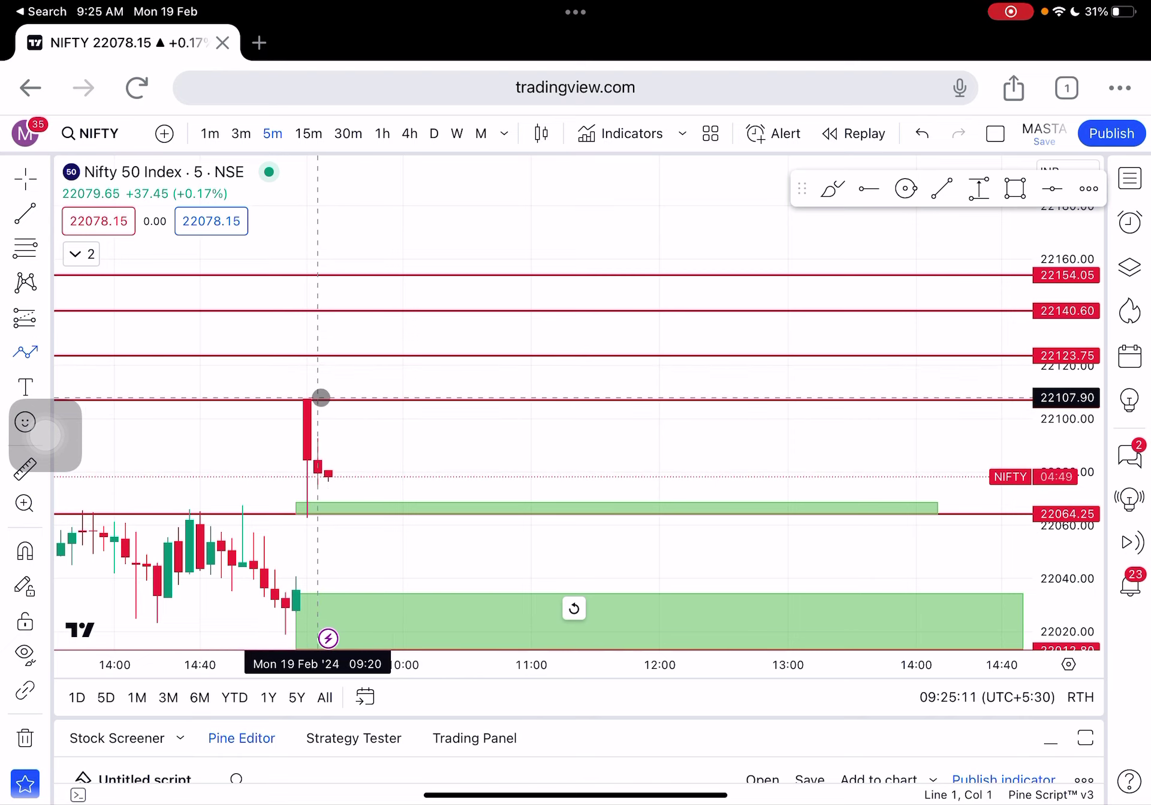
{"action": "left_click", "coordinate": [318, 397]}
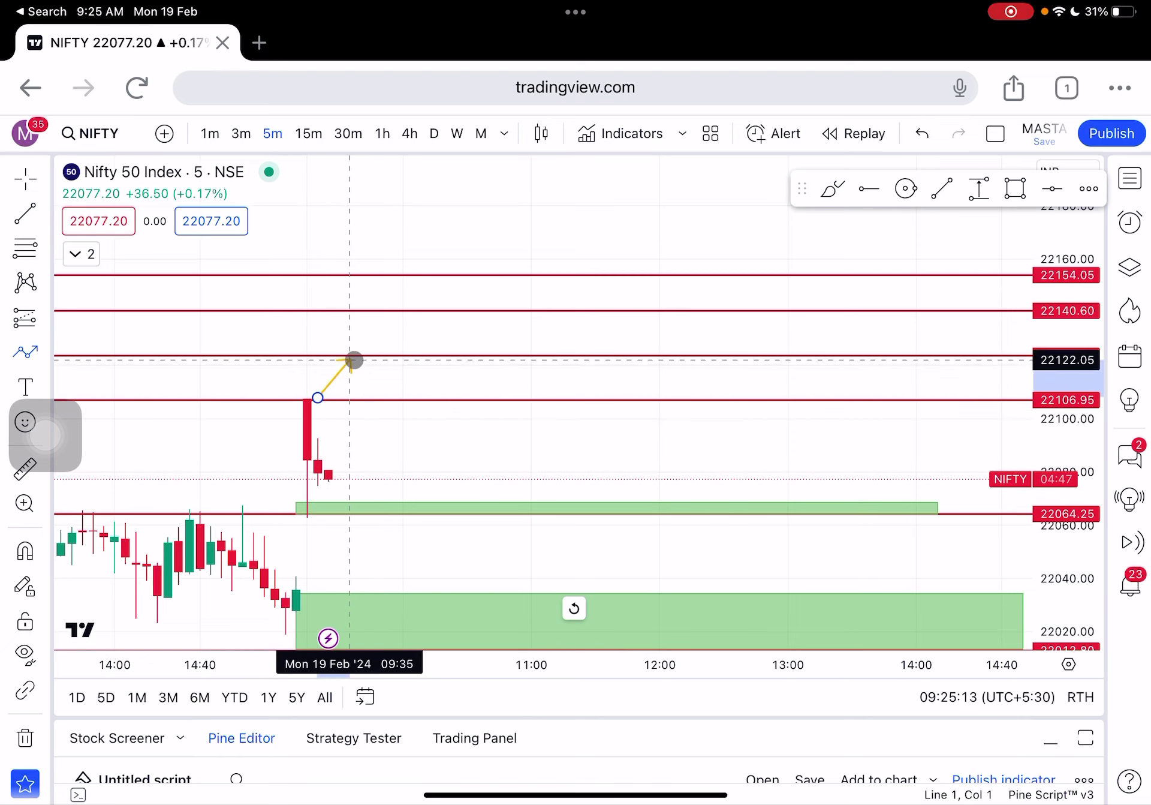
{"action": "left_click", "coordinate": [349, 355]}
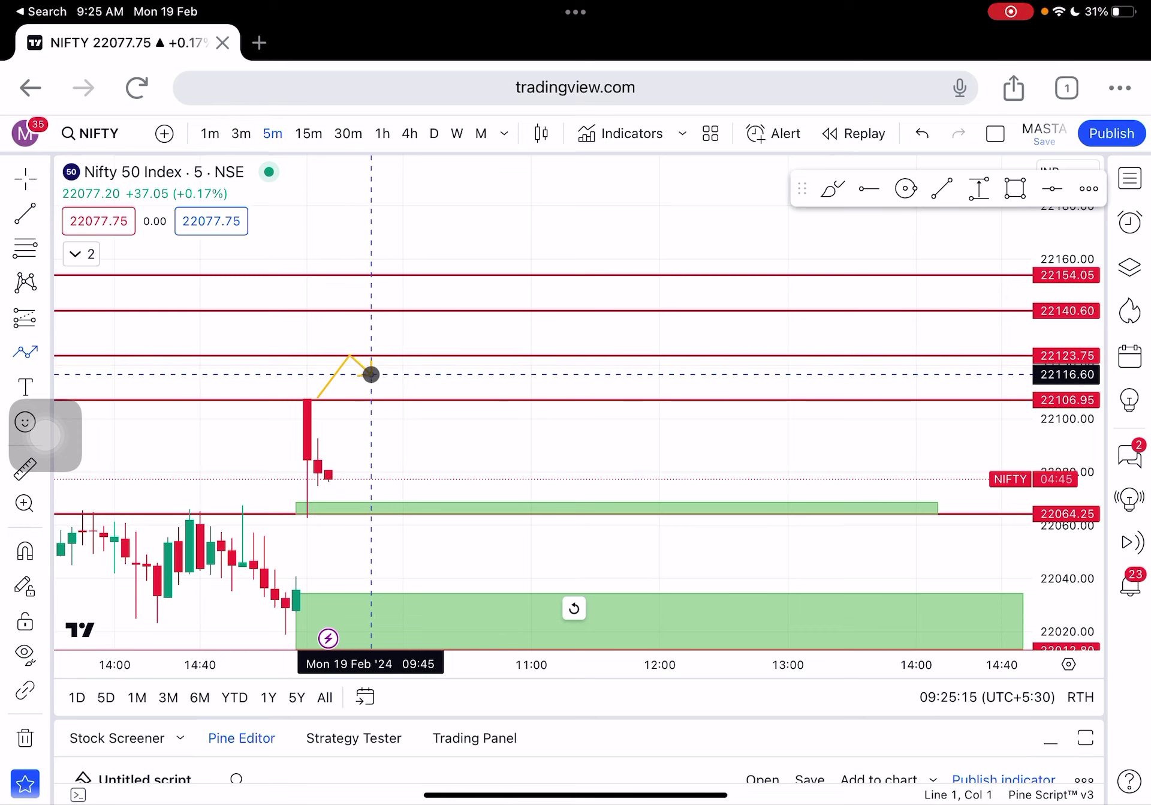
{"action": "left_click", "coordinate": [372, 374]}
{"action": "left_click", "coordinate": [424, 310]}
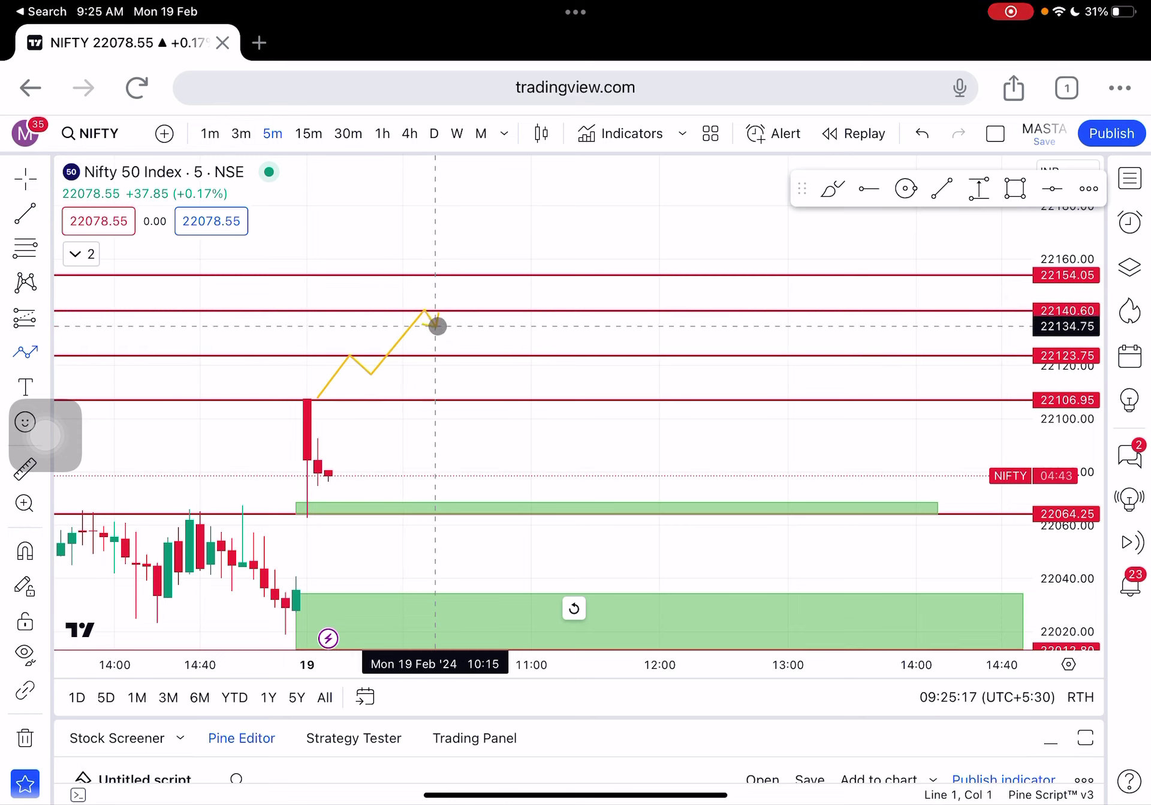
{"action": "left_click", "coordinate": [446, 333]}
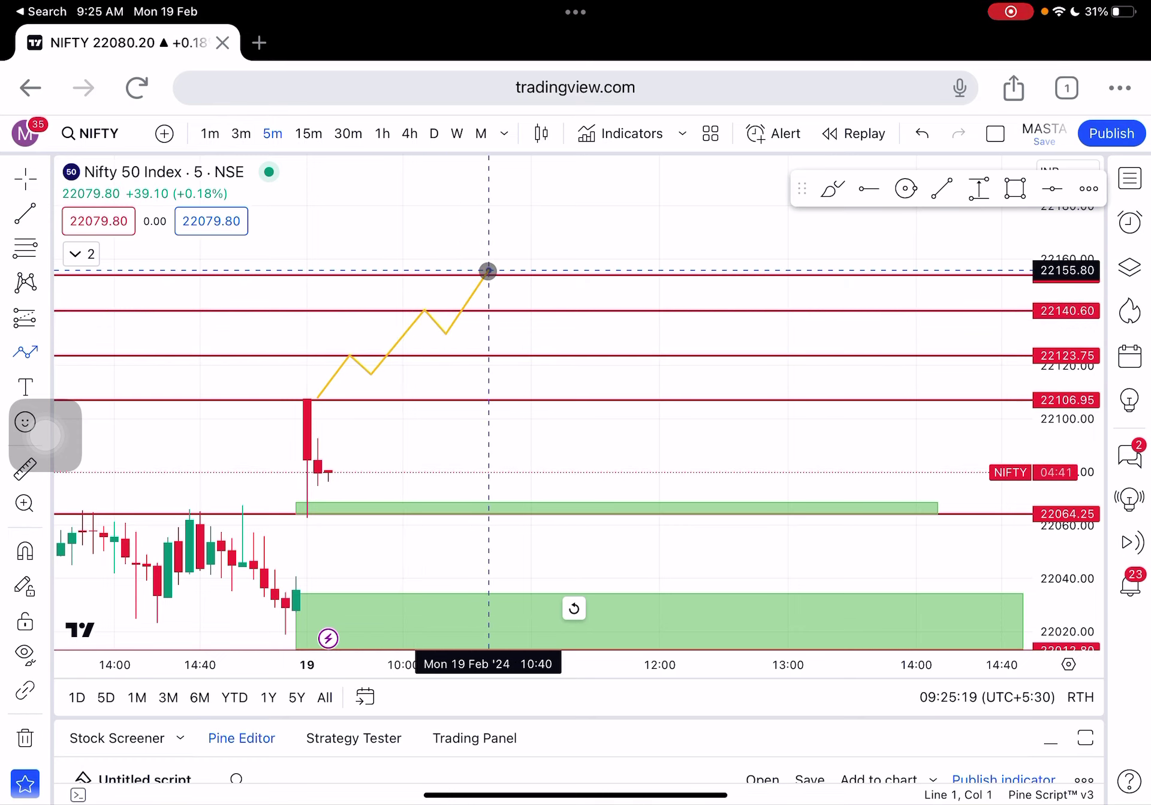
{"action": "left_click", "coordinate": [489, 271]}
{"action": "left_click", "coordinate": [511, 296]}
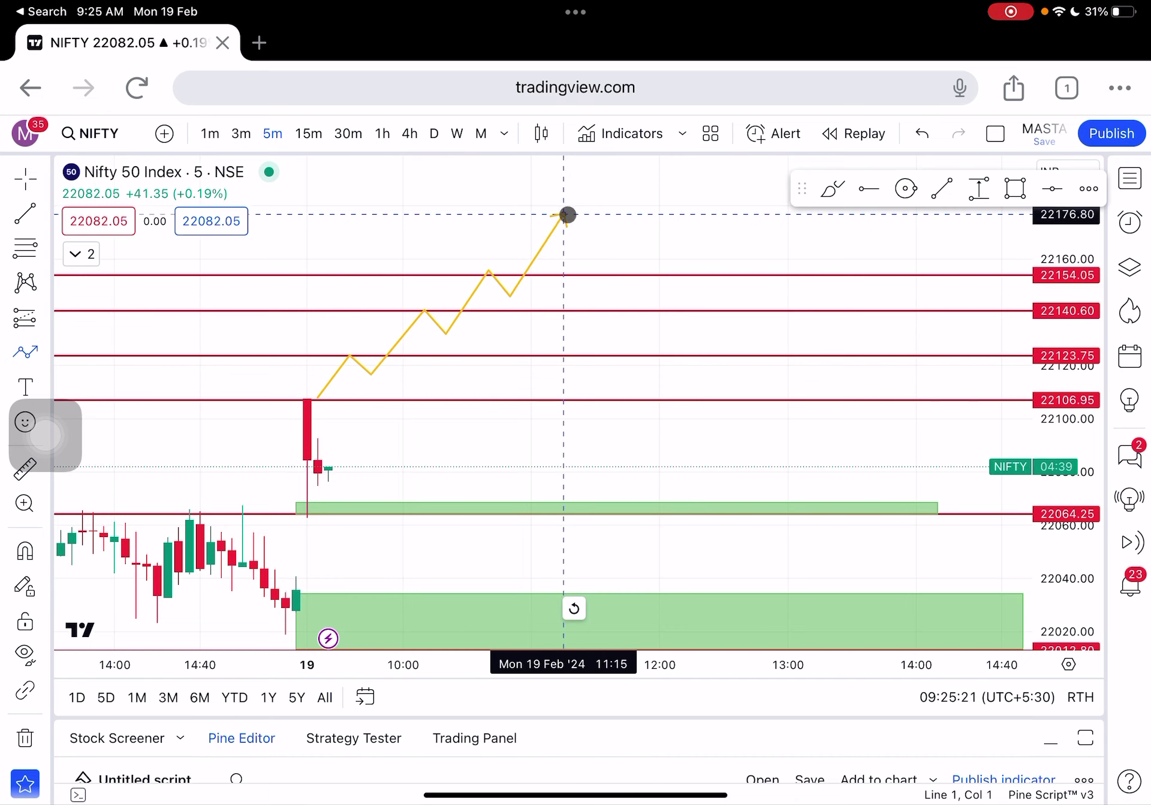
{"action": "double_click", "coordinate": [565, 214]}
{"action": "left_click", "coordinate": [499, 223]}
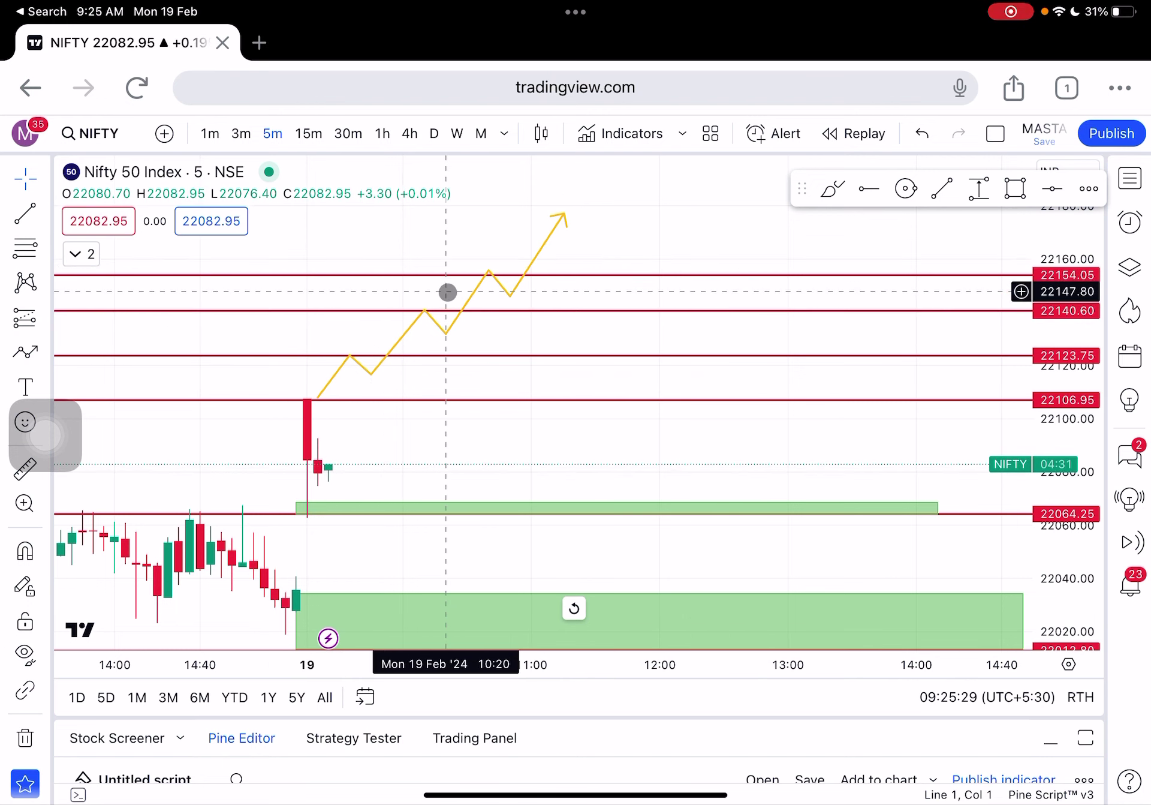
Mark the upper green zone at 22064.25 with a red circle
{"action": "mouse_move", "coordinate": [453, 468]}
{"action": "left_mouse_down"}
{"action": "mouse_move", "coordinate": [491, 389]}
{"action": "mouse_move", "coordinate": [449, 397]}
{"action": "left_mouse_up"}
{"action": "left_click", "coordinate": [24, 357]}
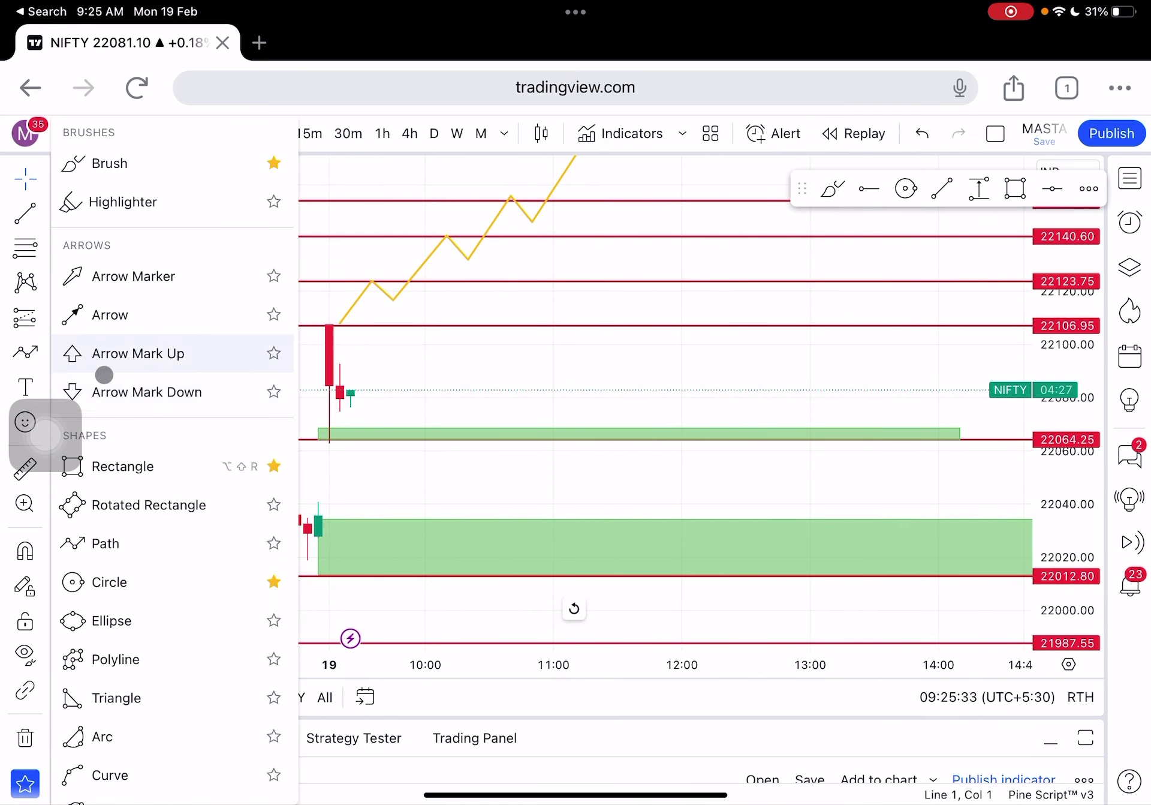
{"action": "left_click", "coordinate": [62, 581]}
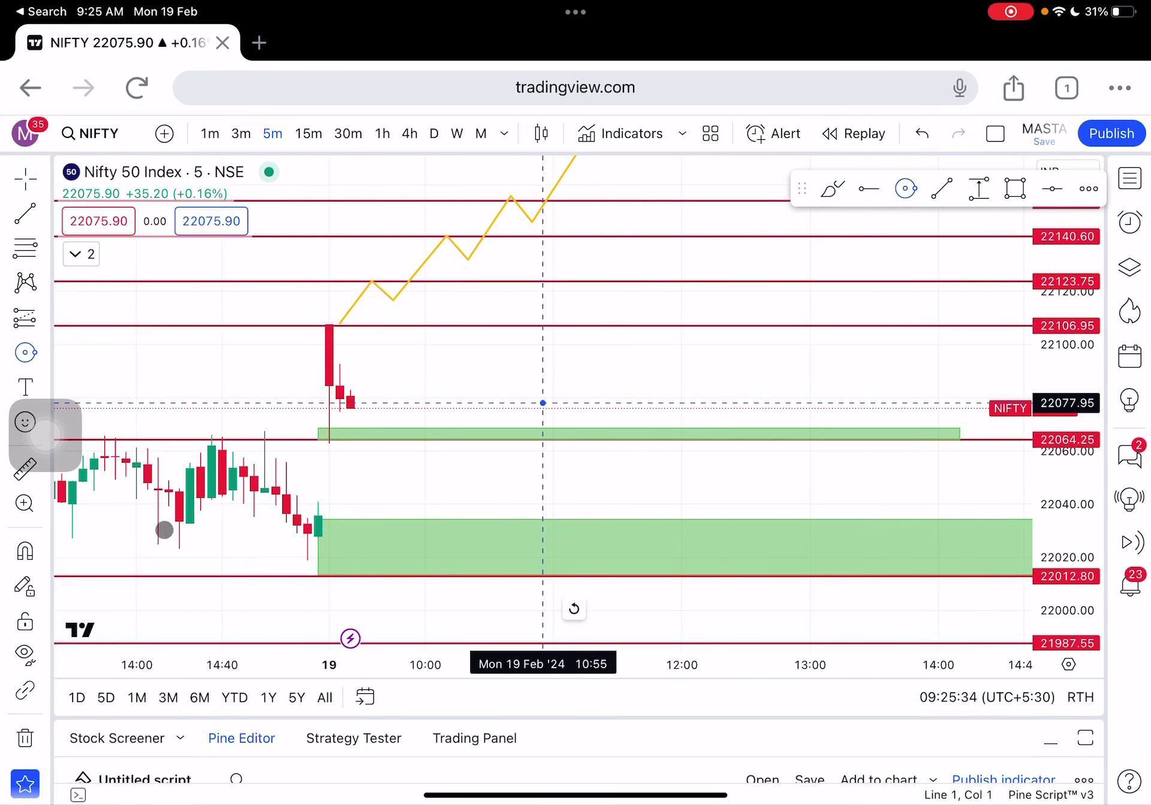
{"action": "left_click", "coordinate": [371, 430]}
{"action": "left_click", "coordinate": [386, 441]}
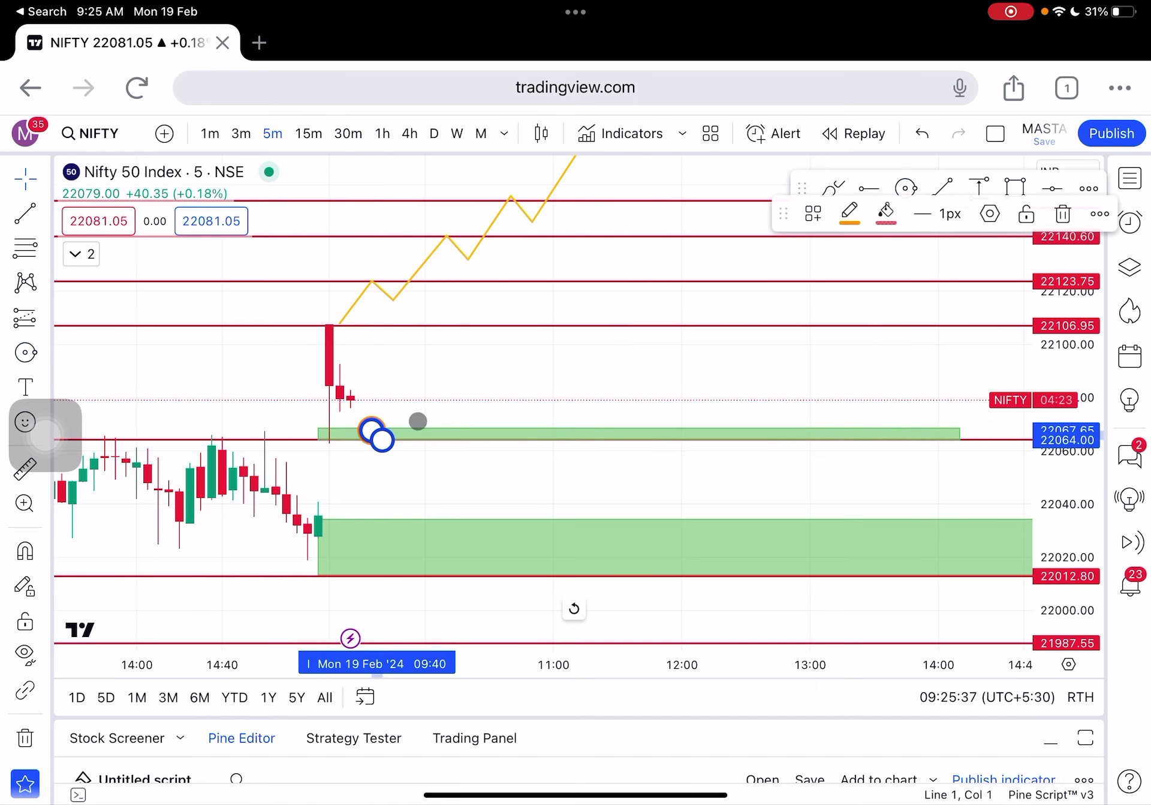
Draw a yellow path from the circle down to 22012.80, bouncing near 22045, ending in an arrow
{"action": "left_click_drag", "start_coordinate": [496, 380], "coordinate": [467, 367]}
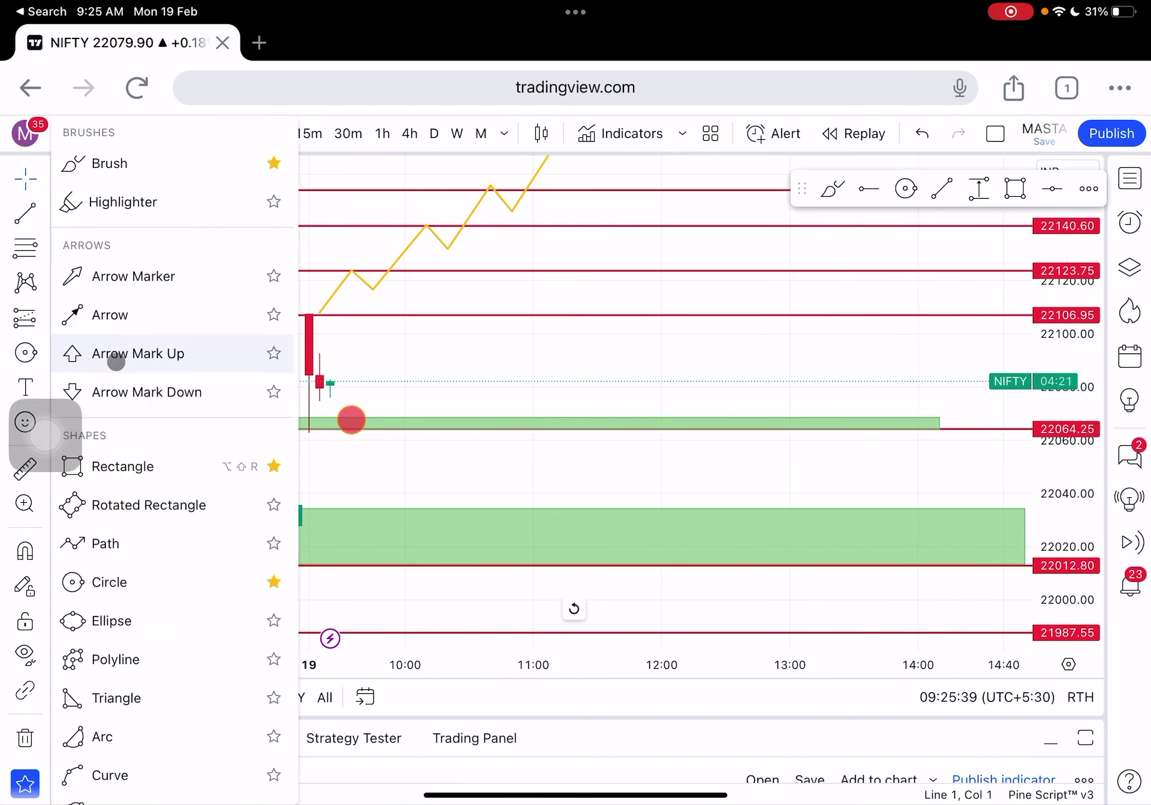
{"action": "left_click_drag", "start_coordinate": [37, 371], "coordinate": [121, 545]}
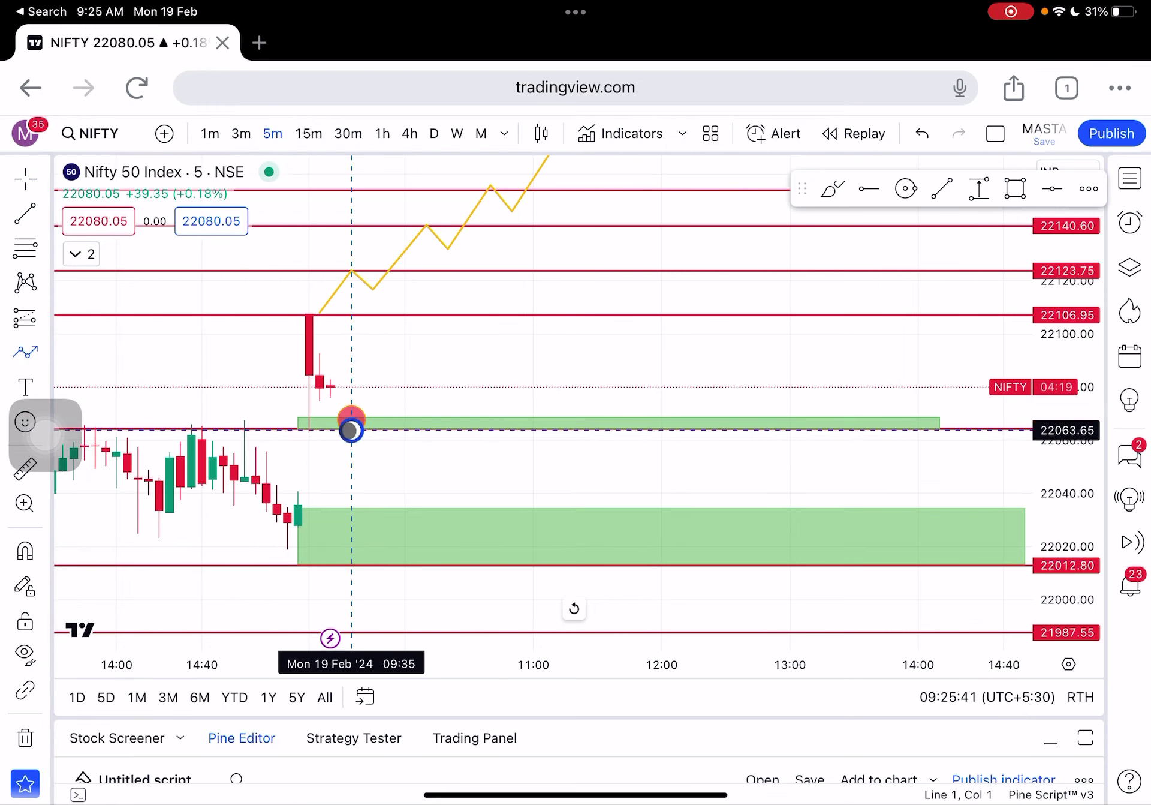
{"action": "left_click", "coordinate": [351, 430]}
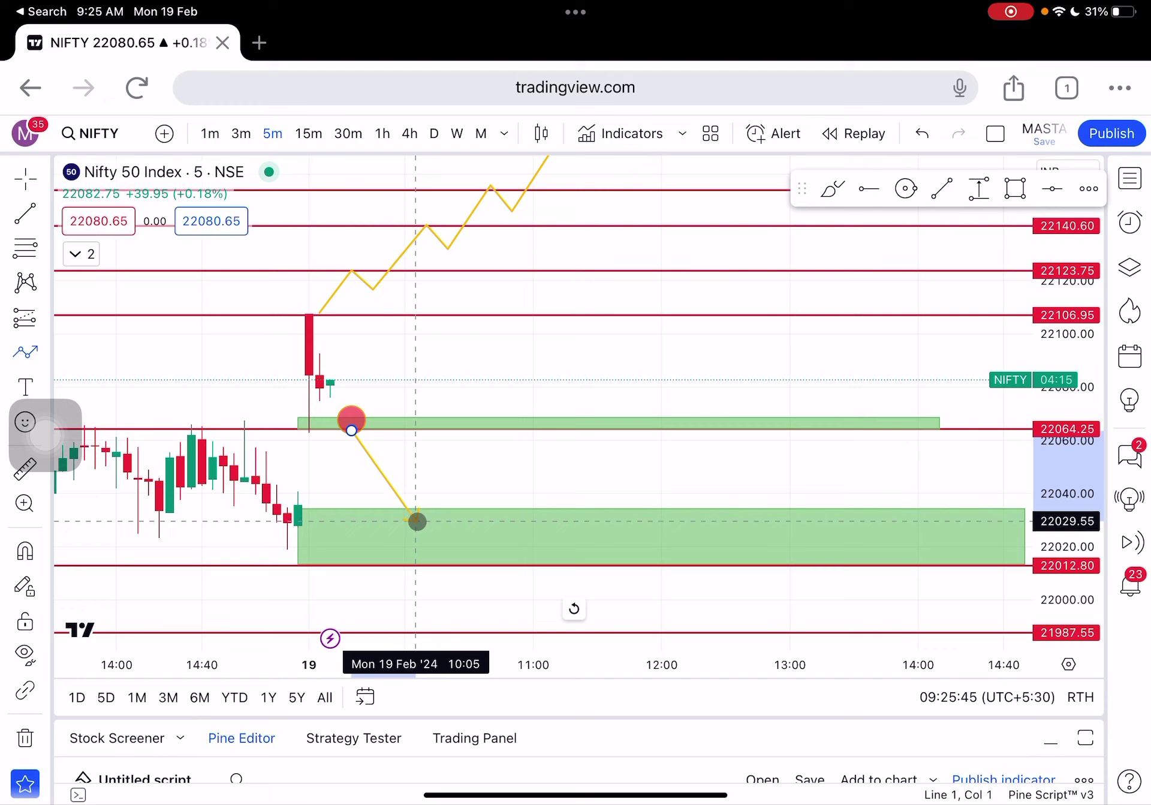
{"action": "left_click", "coordinate": [417, 521]}
{"action": "left_click", "coordinate": [447, 474]}
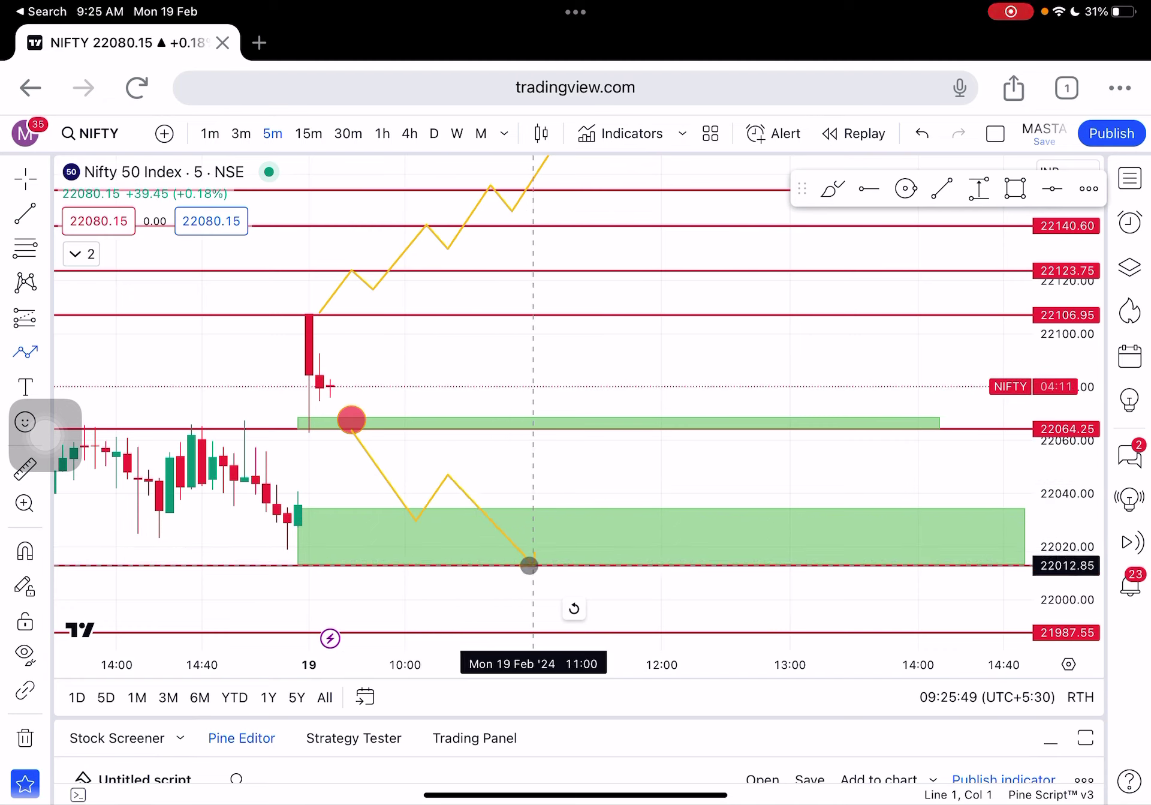
{"action": "double_click", "coordinate": [563, 503]}
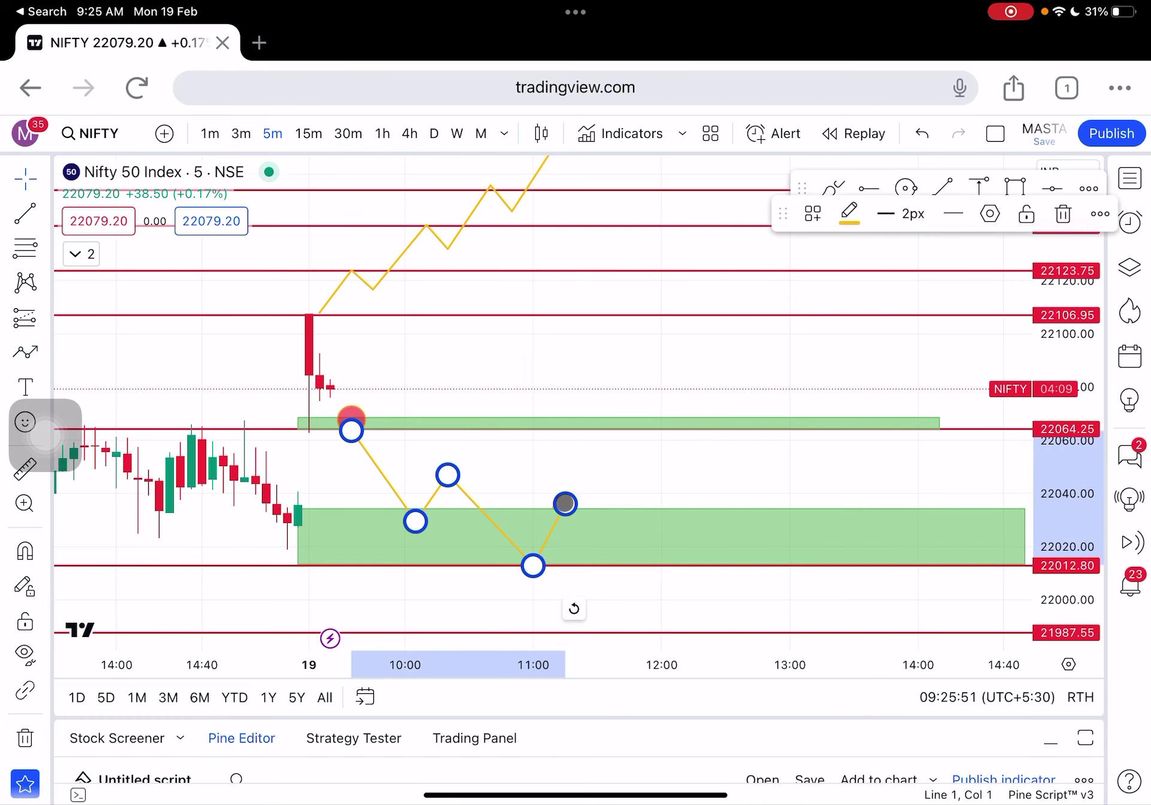
{"action": "left_click", "coordinate": [607, 473]}
Draw a larger red circle on the 22012.80 low
{"action": "left_click_drag", "start_coordinate": [606, 473], "coordinate": [586, 418]}
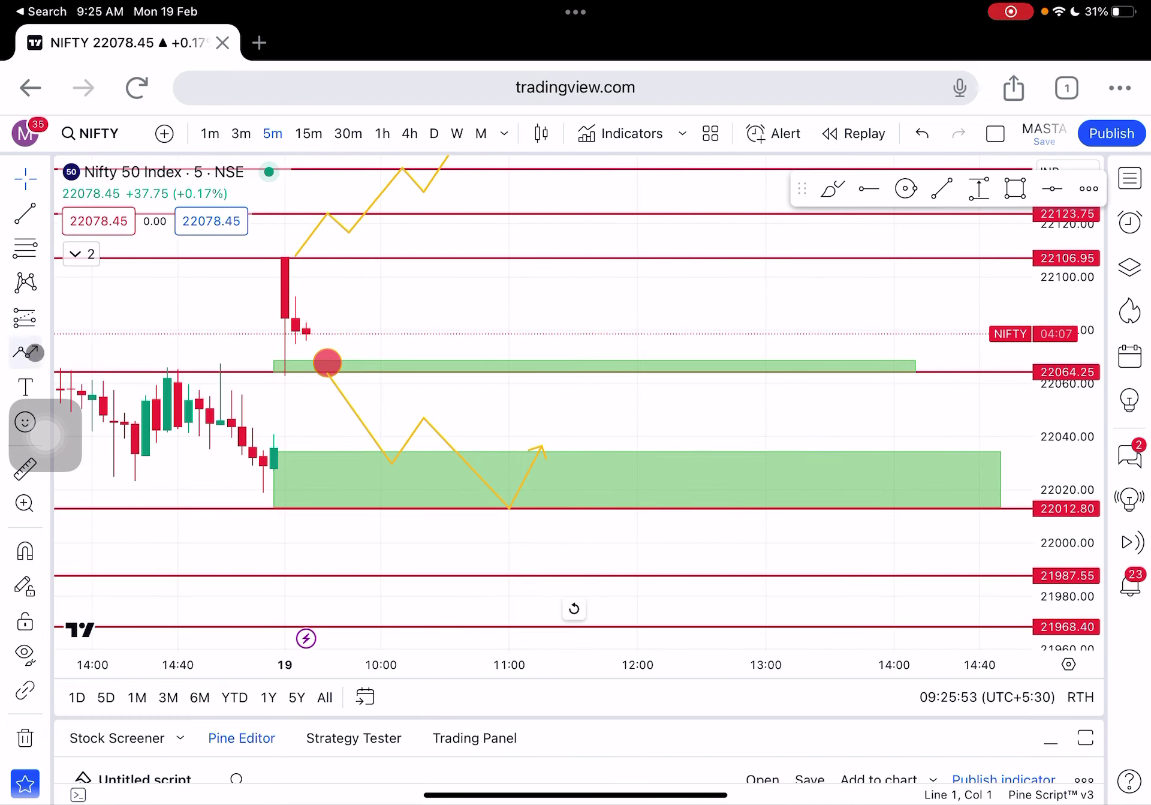
{"action": "mouse_move", "coordinate": [25, 352]}
{"action": "left_mouse_down"}
{"action": "mouse_move", "coordinate": [146, 544]}
{"action": "mouse_move", "coordinate": [146, 581]}
{"action": "left_mouse_up"}
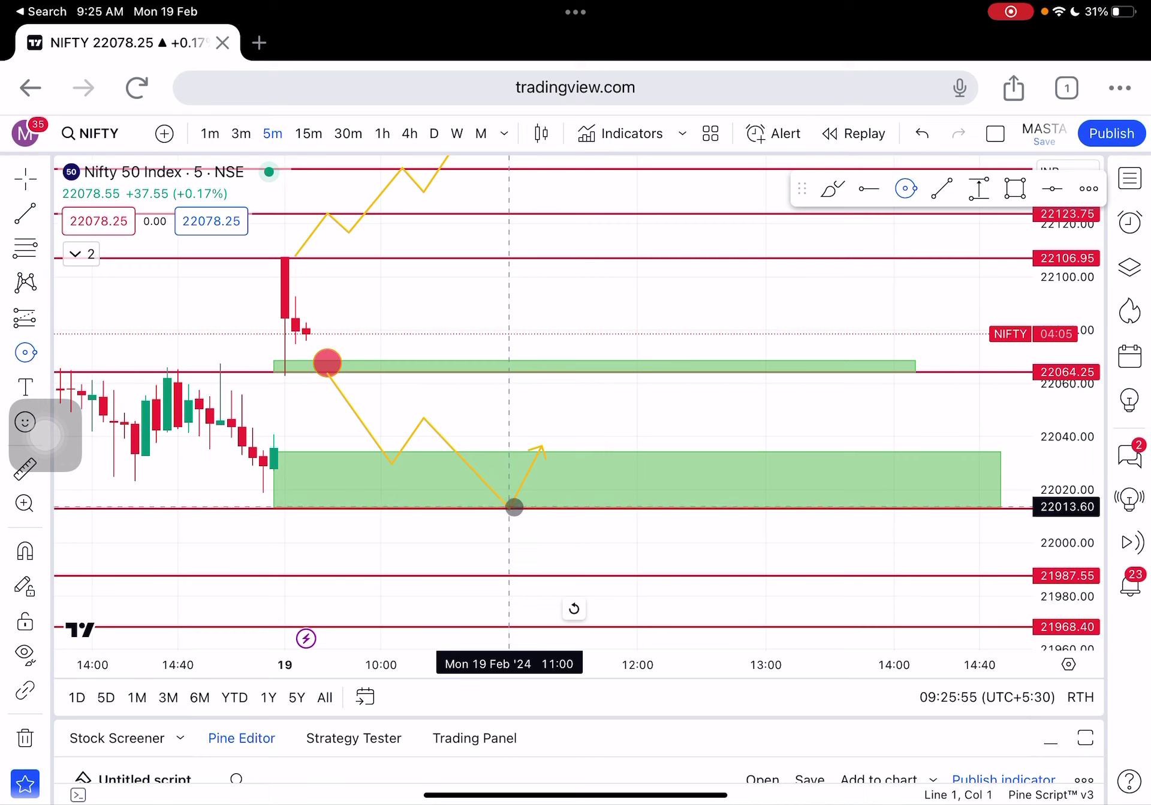
{"action": "left_click_drag", "start_coordinate": [509, 506], "coordinate": [528, 515]}
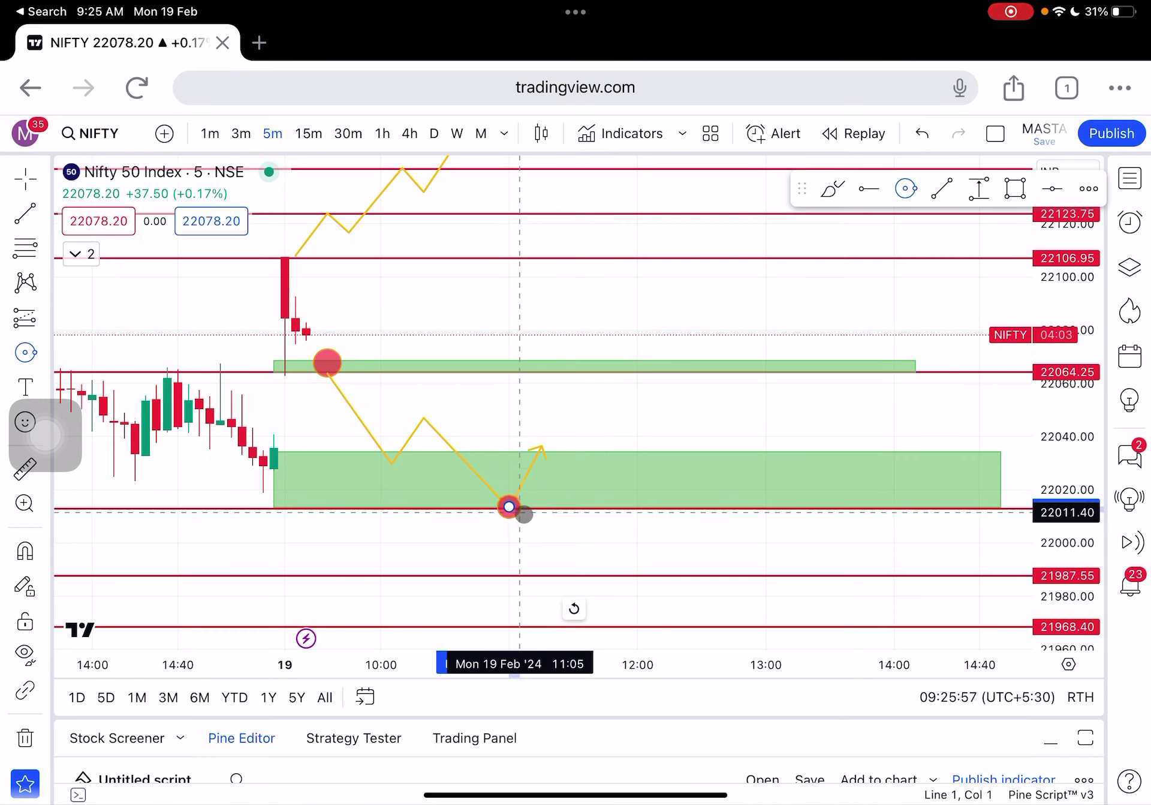
{"action": "left_click", "coordinate": [528, 515]}
{"action": "left_click", "coordinate": [543, 446]}
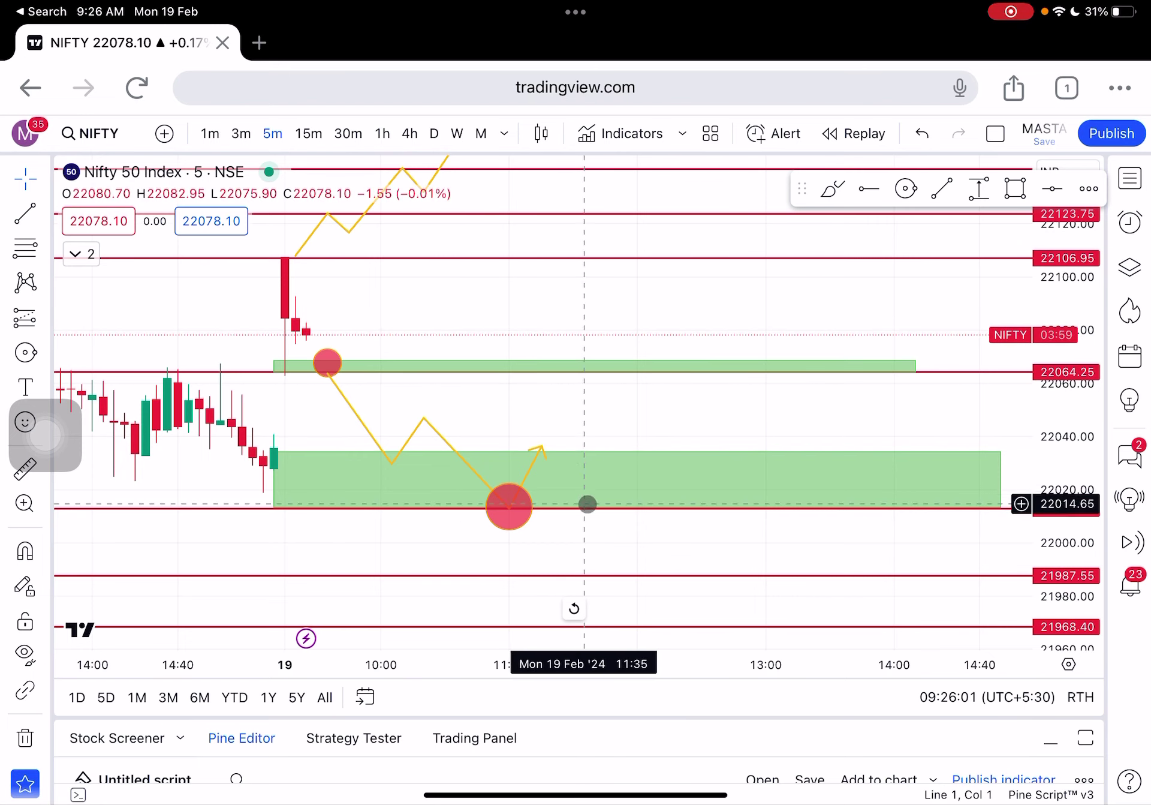
Move the lower path's arrow end up to the 22064.25 zone
{"action": "left_click", "coordinate": [547, 452]}
{"action": "mouse_move", "coordinate": [541, 446]}
{"action": "left_mouse_down"}
{"action": "mouse_move", "coordinate": [570, 374]}
{"action": "mouse_move", "coordinate": [590, 371]}
{"action": "left_mouse_up"}
{"action": "left_click", "coordinate": [634, 424]}
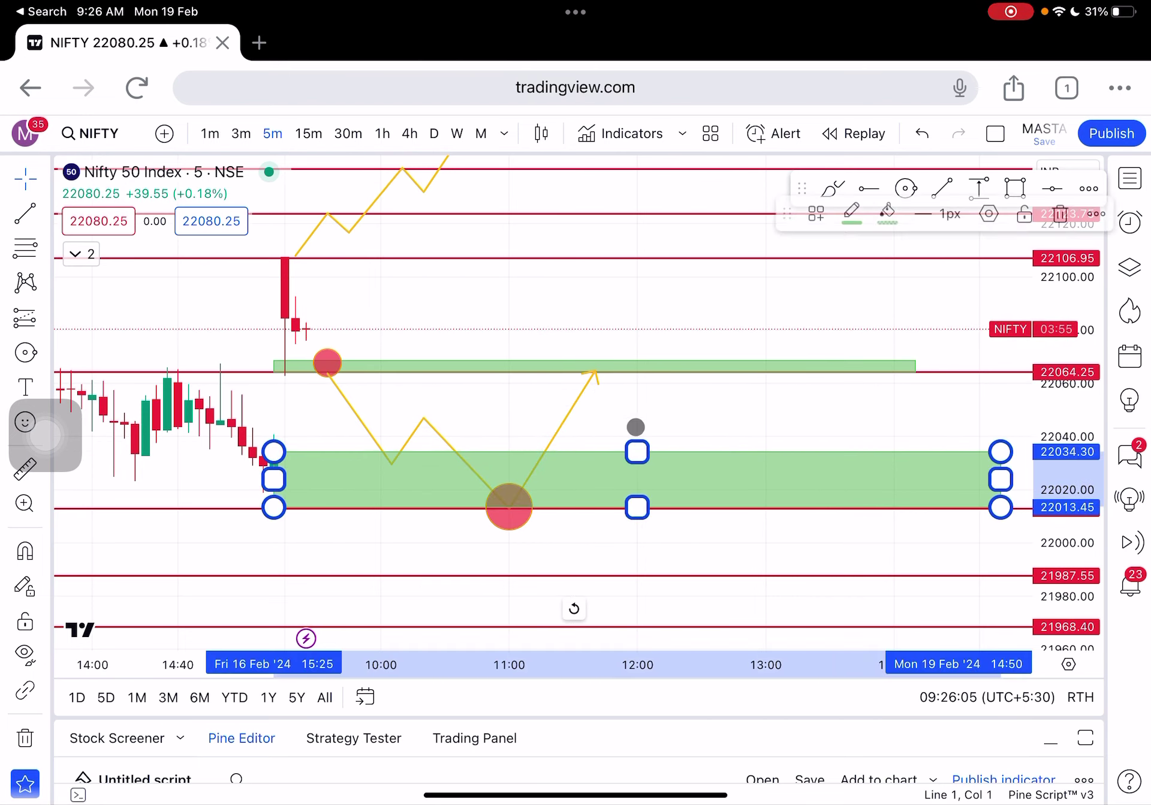
{"action": "scroll", "coordinate": [676, 383], "scroll_direction": "down", "scroll_amount": 1}
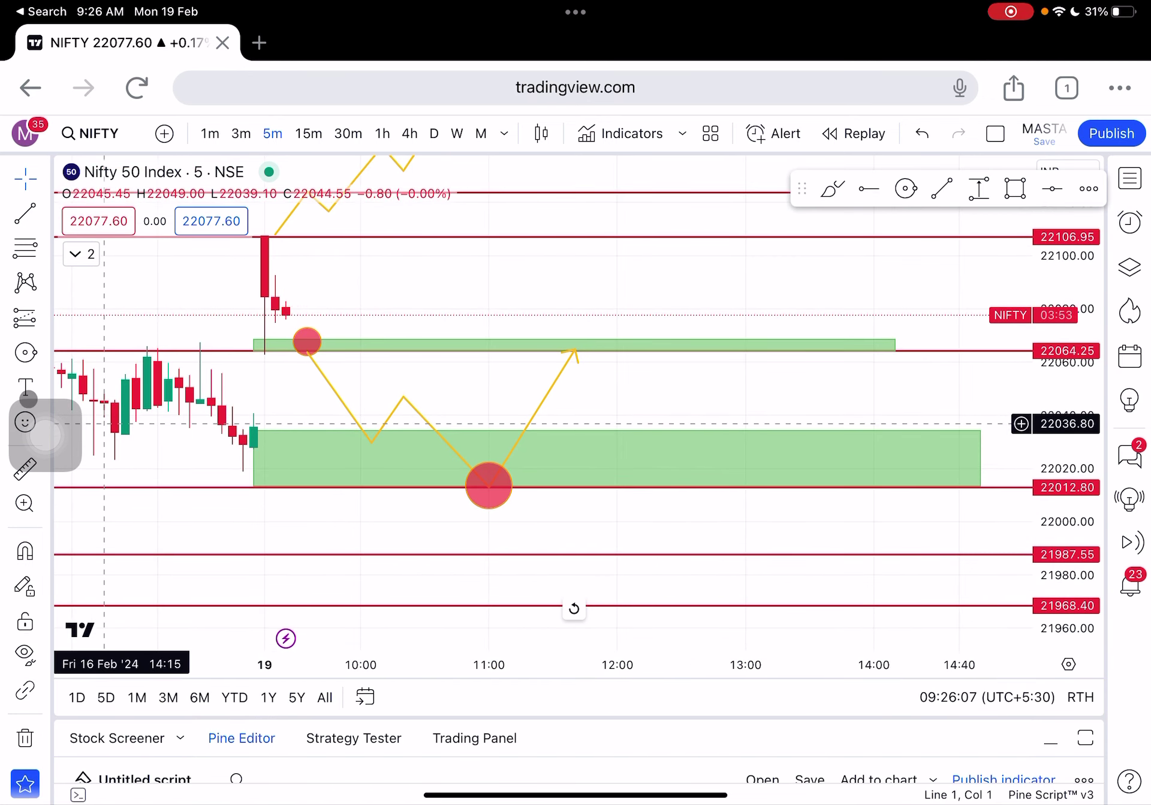
{"action": "left_click", "coordinate": [25, 352]}
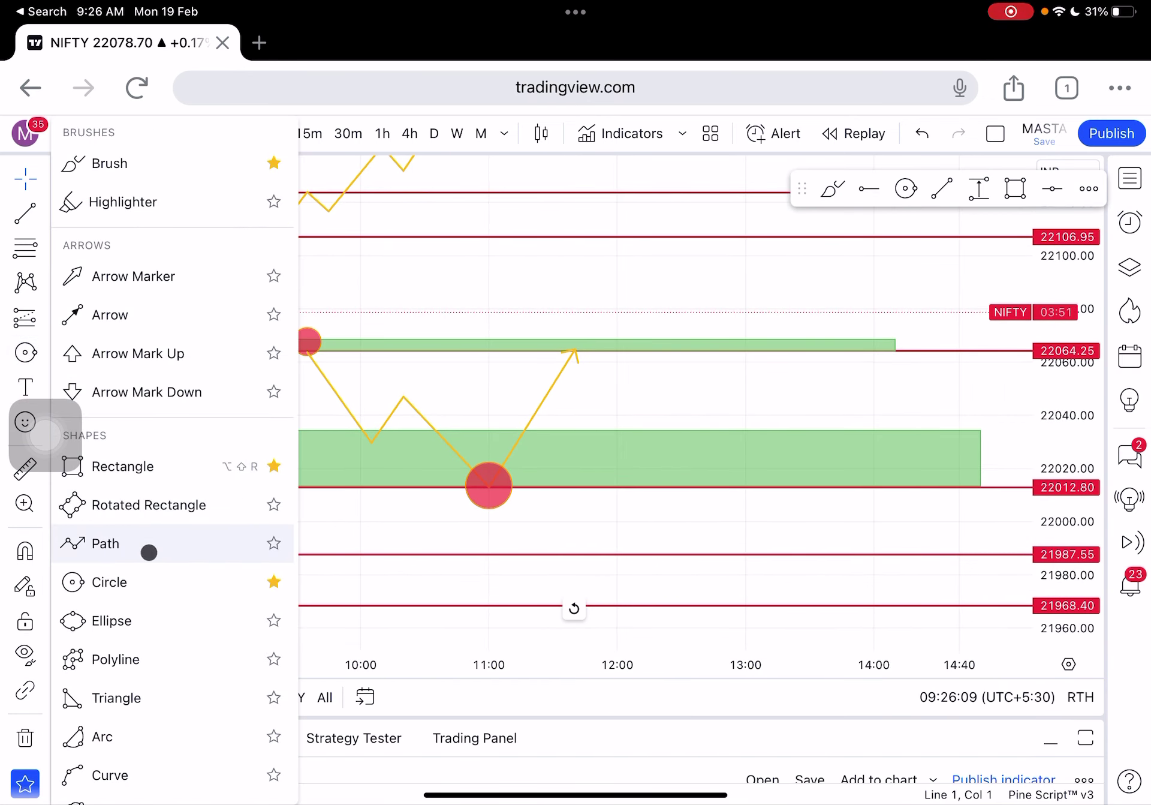
Draw a yellow zigzag path with arrowhead descending below the lower zone toward 21968.40
{"action": "left_click", "coordinate": [148, 546]}
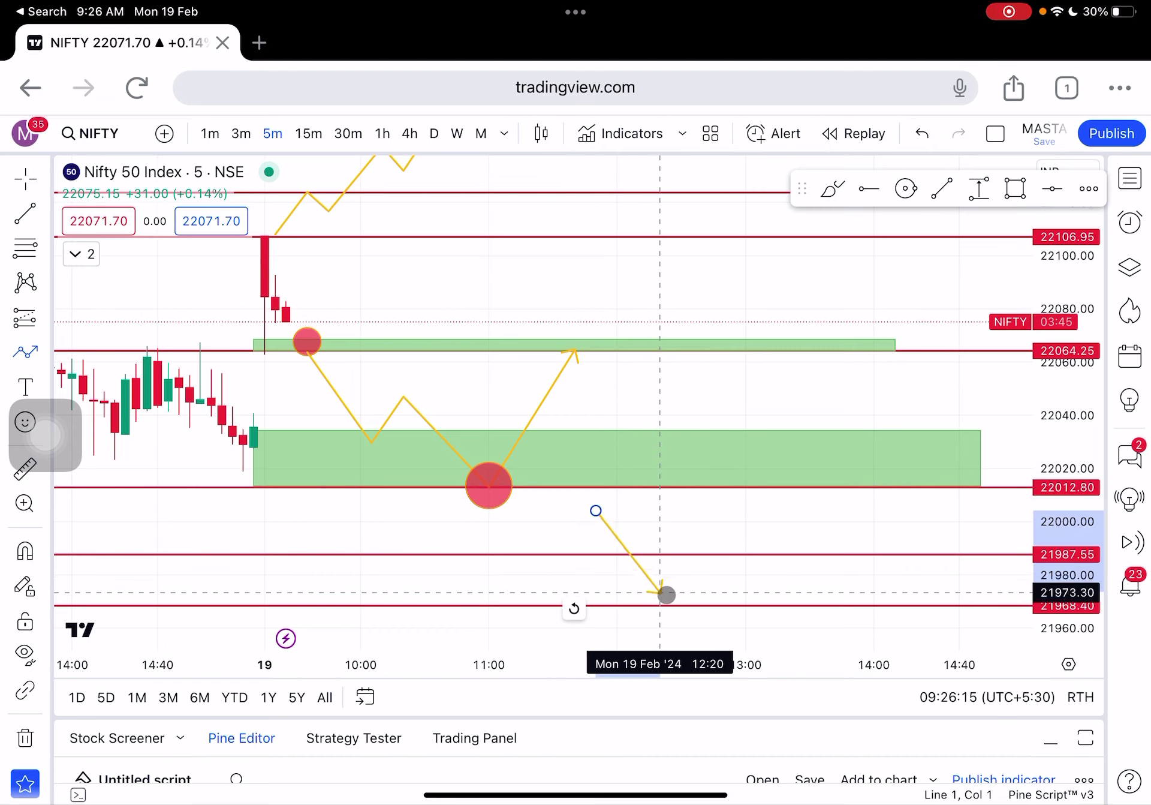
{"action": "left_click", "coordinate": [679, 608]}
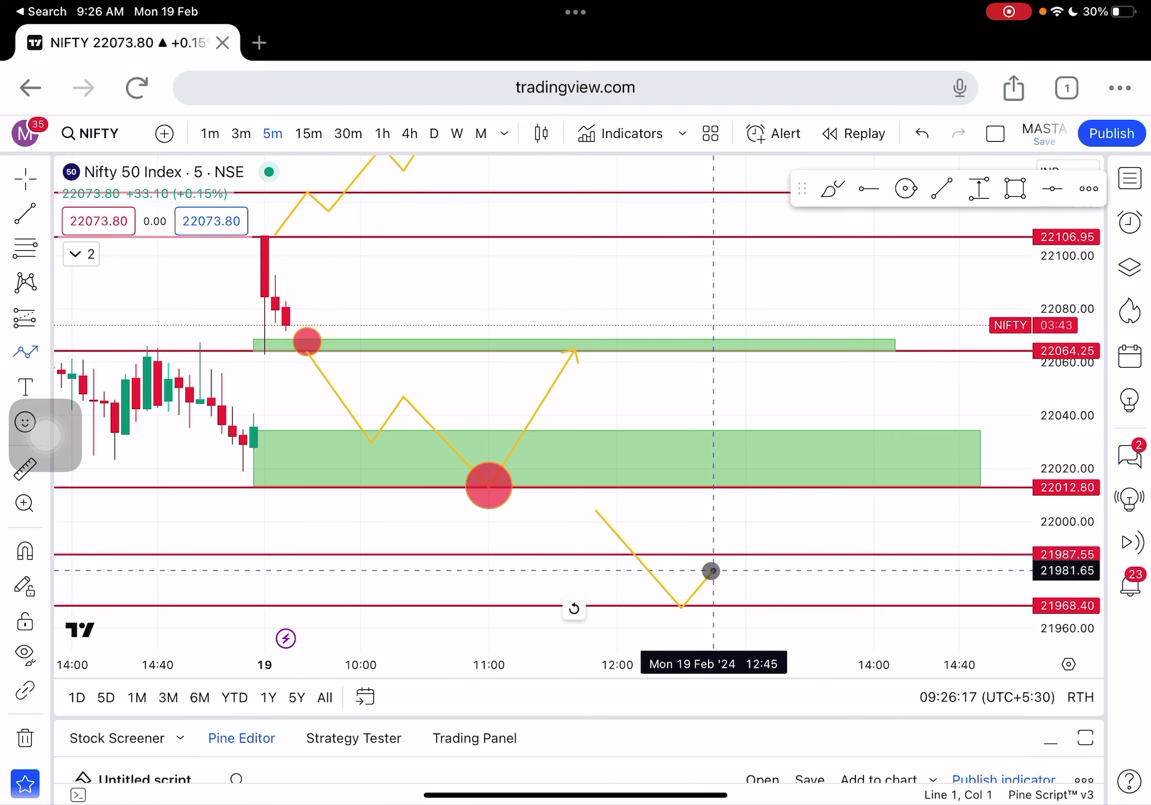
{"action": "left_click", "coordinate": [714, 570]}
{"action": "double_click", "coordinate": [779, 639]}
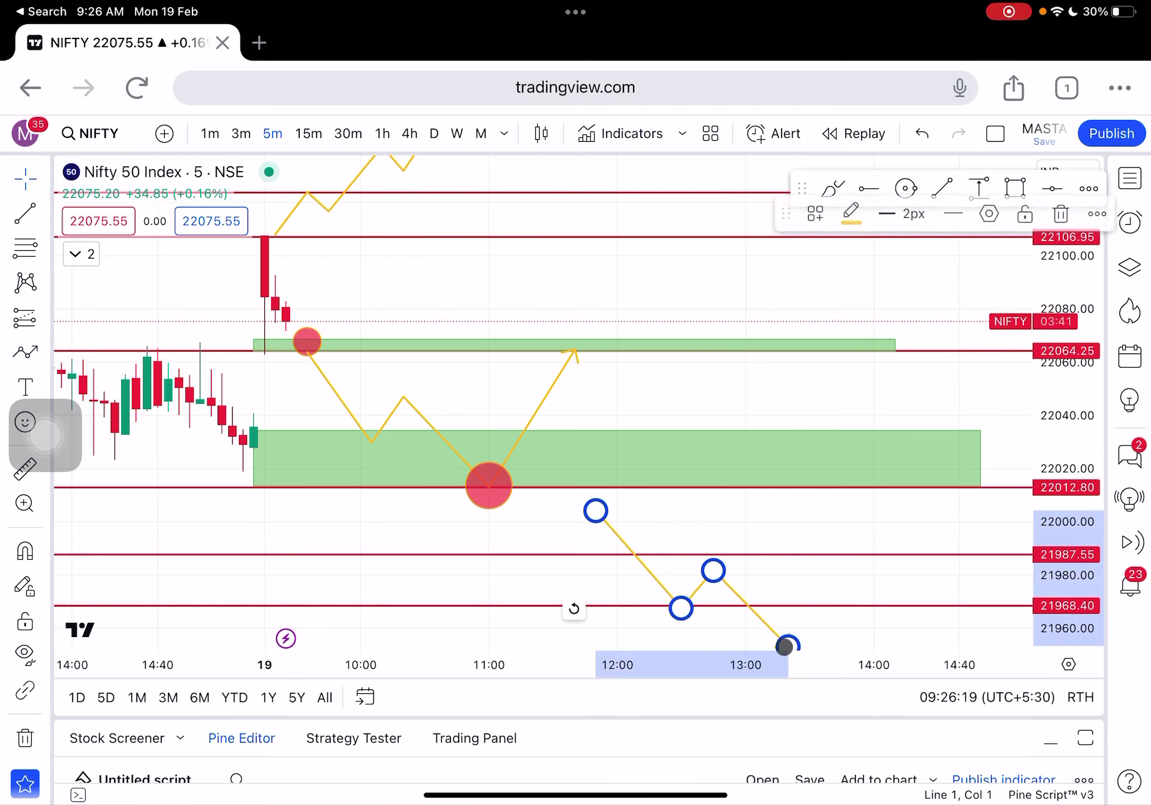
{"action": "left_click", "coordinate": [840, 622]}
{"action": "mouse_move", "coordinate": [840, 622]}
{"action": "left_mouse_down"}
{"action": "mouse_move", "coordinate": [803, 520]}
{"action": "mouse_move", "coordinate": [792, 571]}
{"action": "left_mouse_up"}
{"action": "left_click", "coordinate": [758, 541]}
{"action": "left_click_drag", "start_coordinate": [734, 395], "coordinate": [768, 490]}
{"action": "left_click_drag", "start_coordinate": [698, 380], "coordinate": [733, 438]}
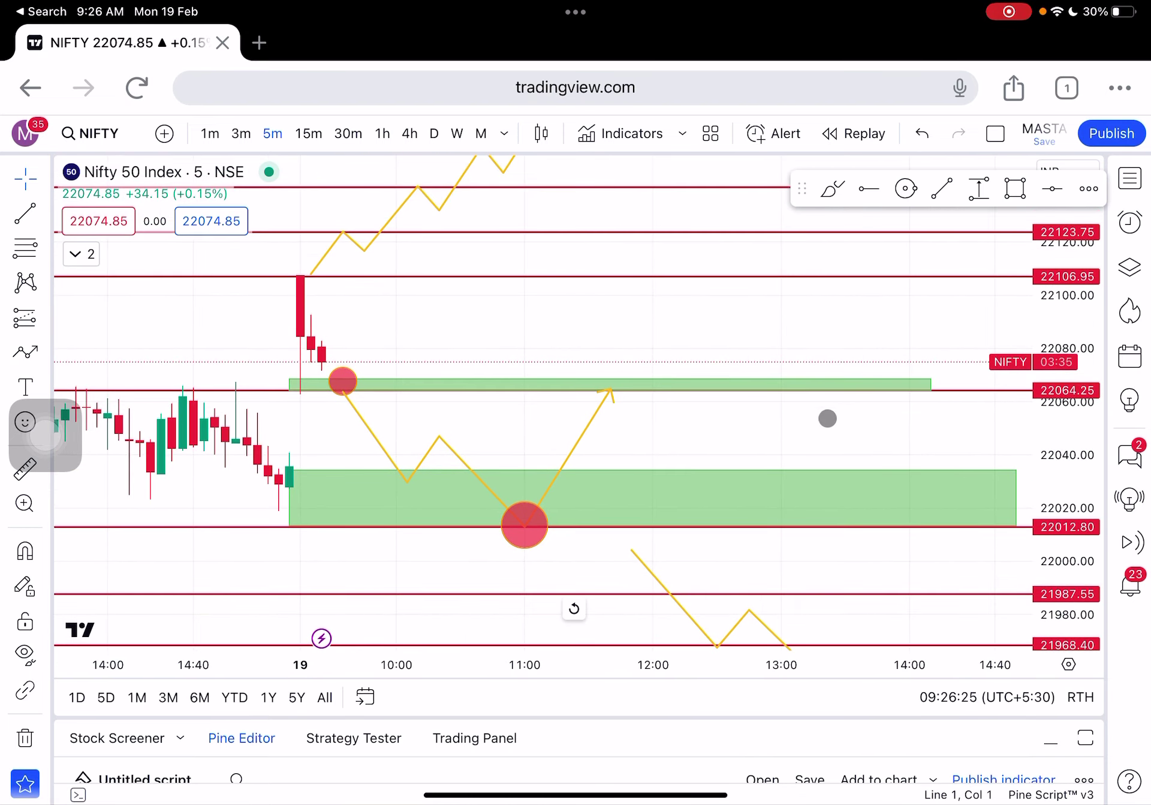
Review the two green zones, then bring up the watchlist of indices
{"action": "scroll", "coordinate": [827, 418], "scroll_direction": "down", "scroll_amount": 2}
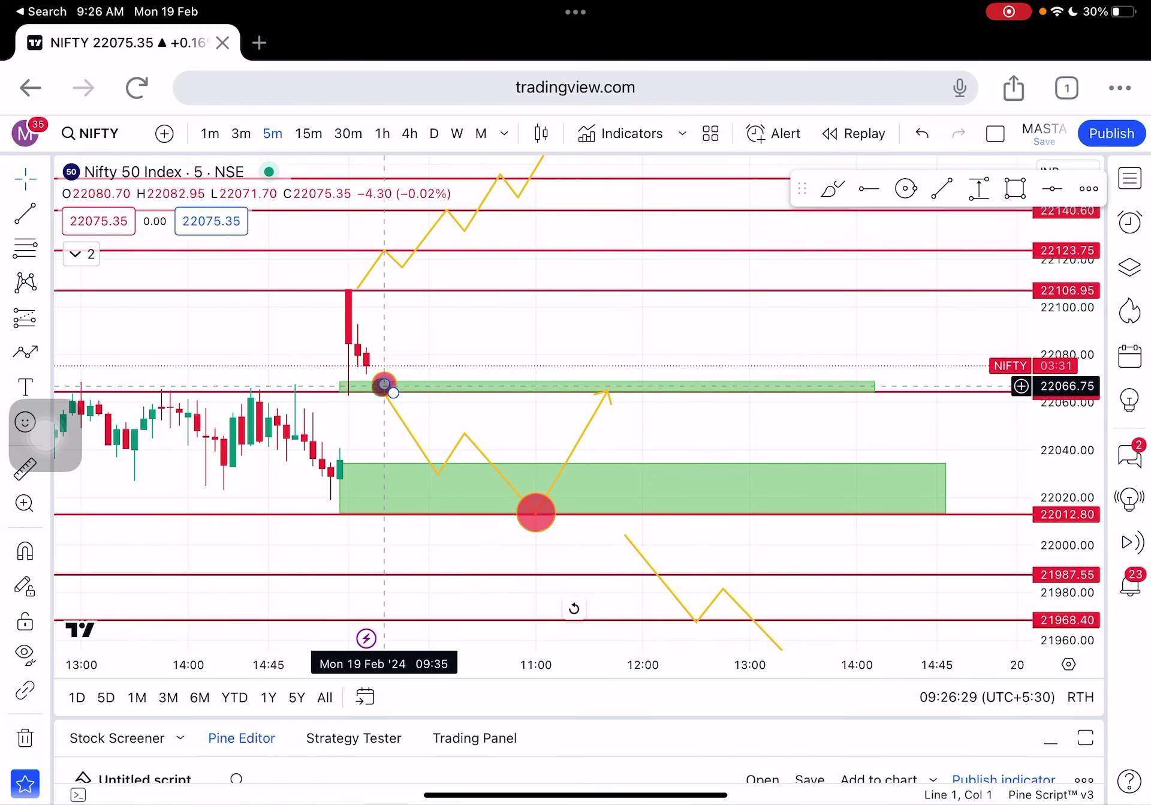
{"action": "left_click", "coordinate": [405, 381]}
{"action": "left_click", "coordinate": [352, 416]}
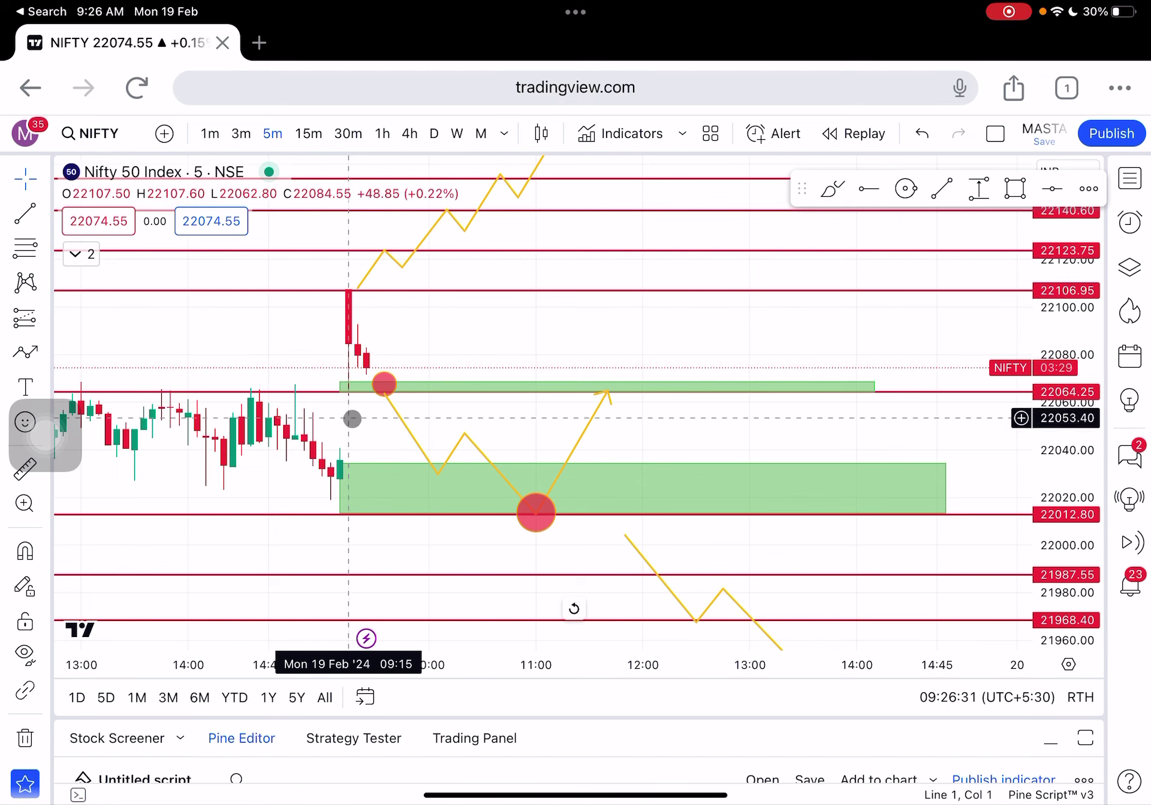
{"action": "left_click", "coordinate": [484, 462]}
{"action": "left_click_drag", "start_coordinate": [689, 419], "coordinate": [643, 384]}
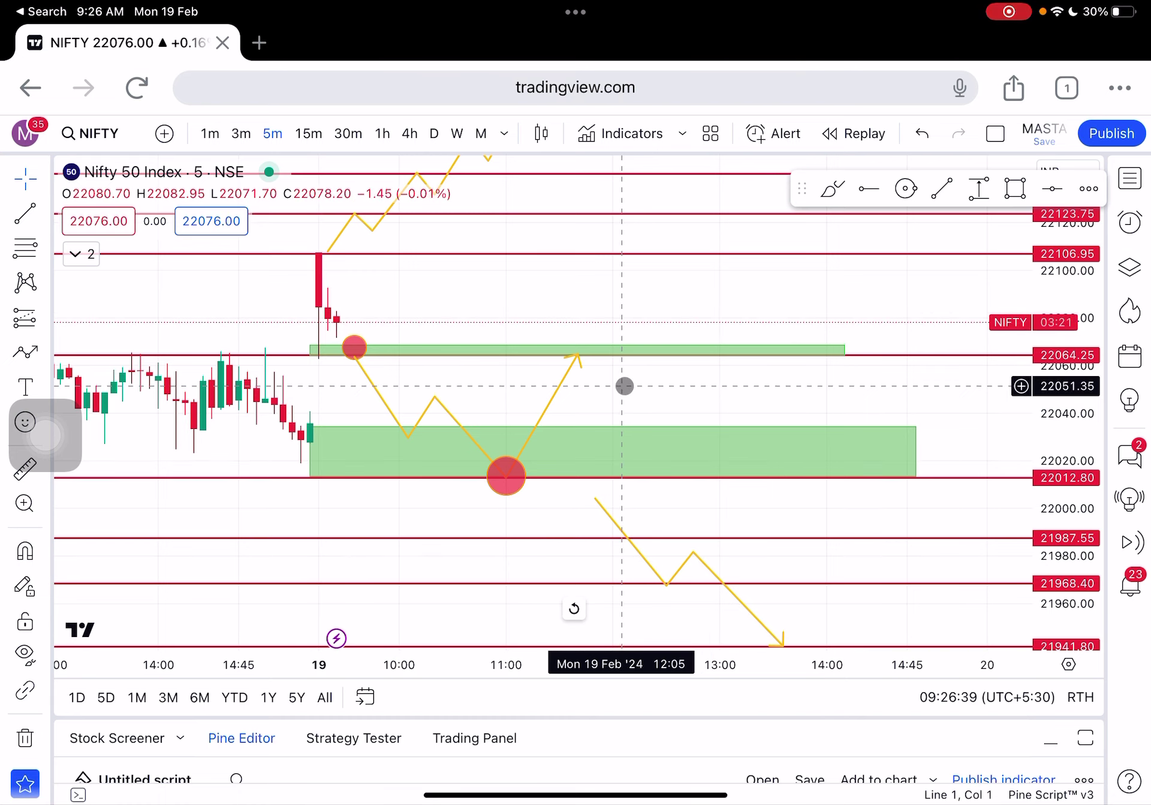
{"action": "left_click_drag", "start_coordinate": [447, 303], "coordinate": [479, 320]}
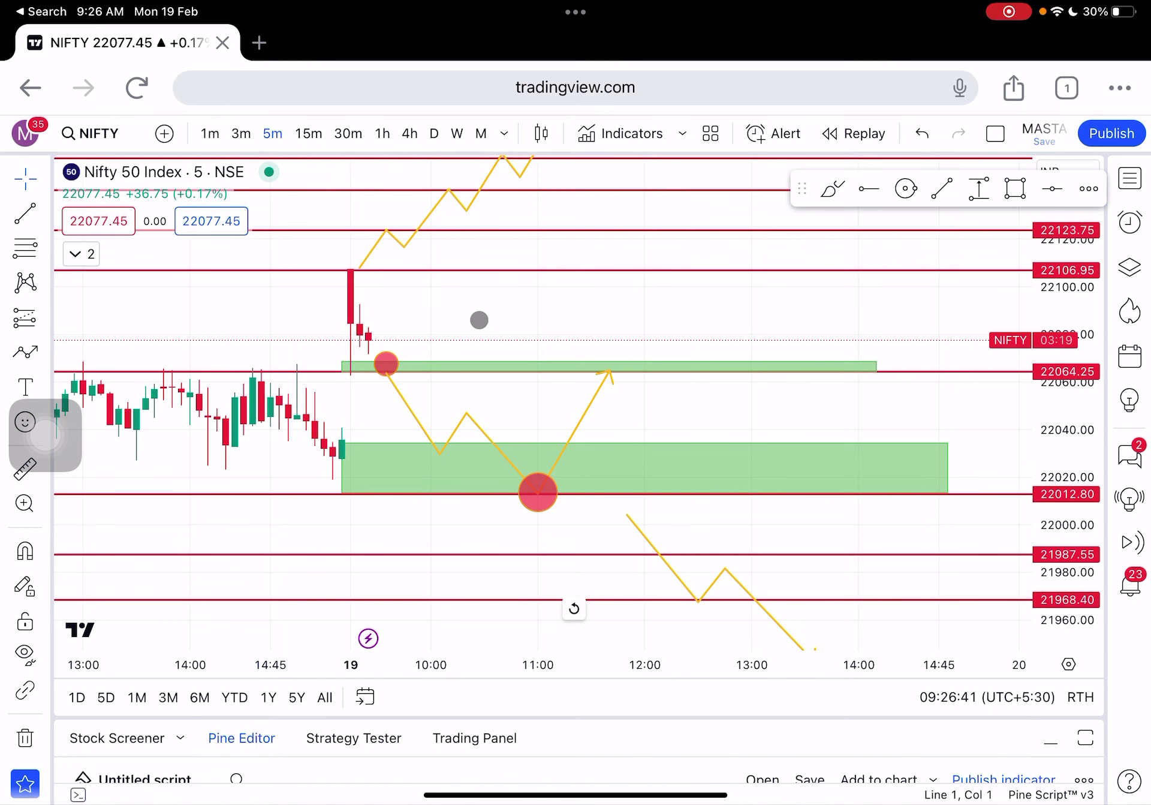
{"action": "left_click", "coordinate": [1138, 178]}
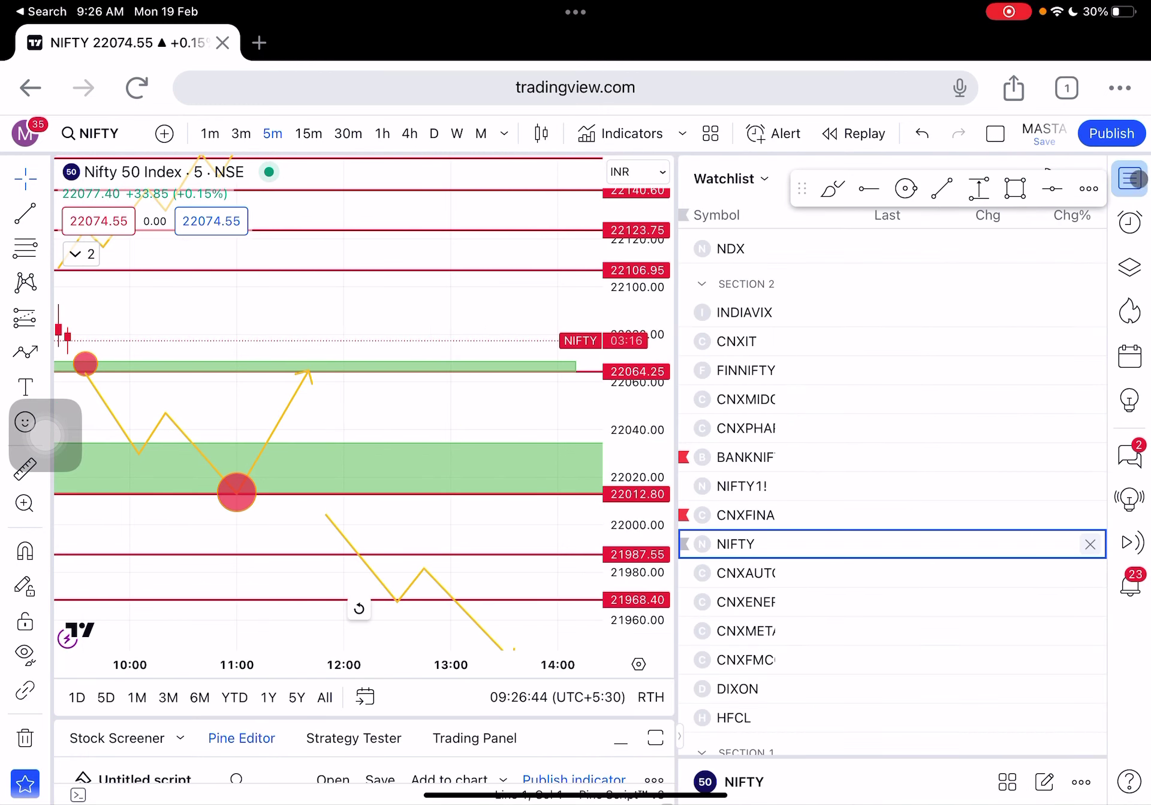
Switch to BANKNIFTY, close the watchlist, and rescale prices to show levels 46156–46626
{"action": "left_click", "coordinate": [779, 462]}
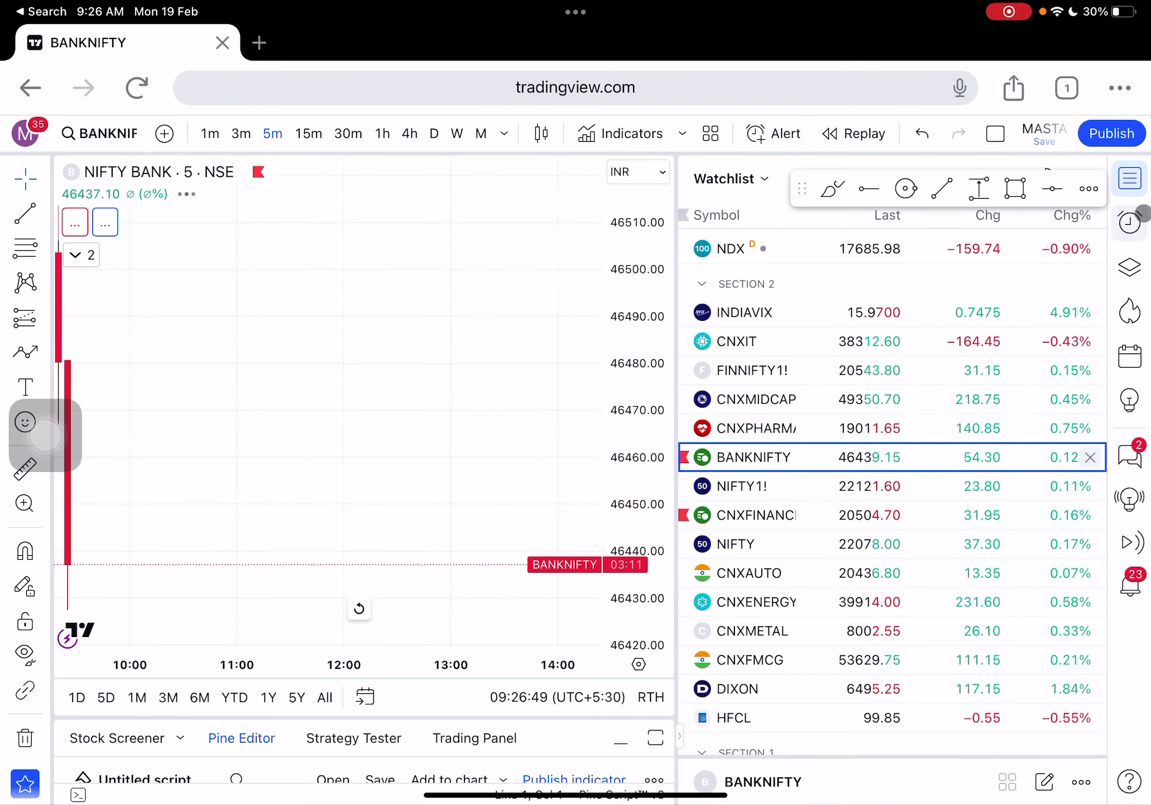
{"action": "left_click", "coordinate": [1139, 179]}
{"action": "left_click_drag", "start_coordinate": [1089, 239], "coordinate": [1065, 396]}
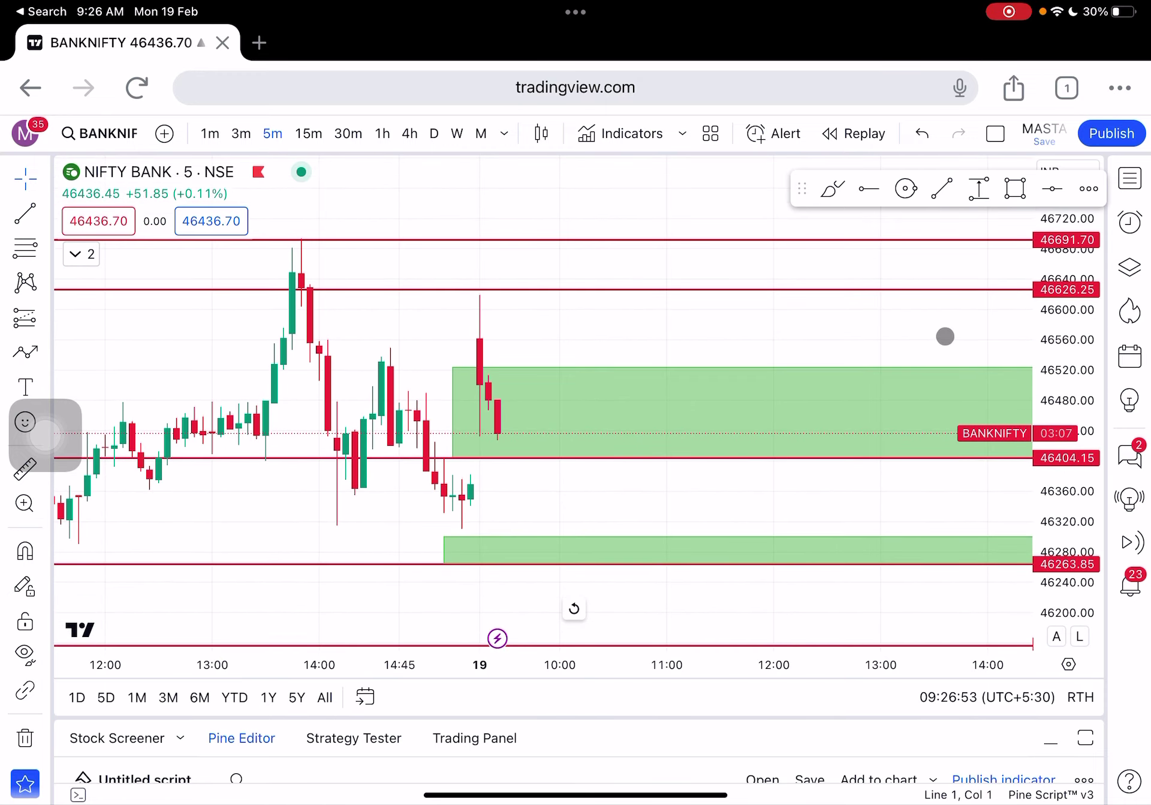
{"action": "left_click_drag", "start_coordinate": [946, 334], "coordinate": [751, 274]}
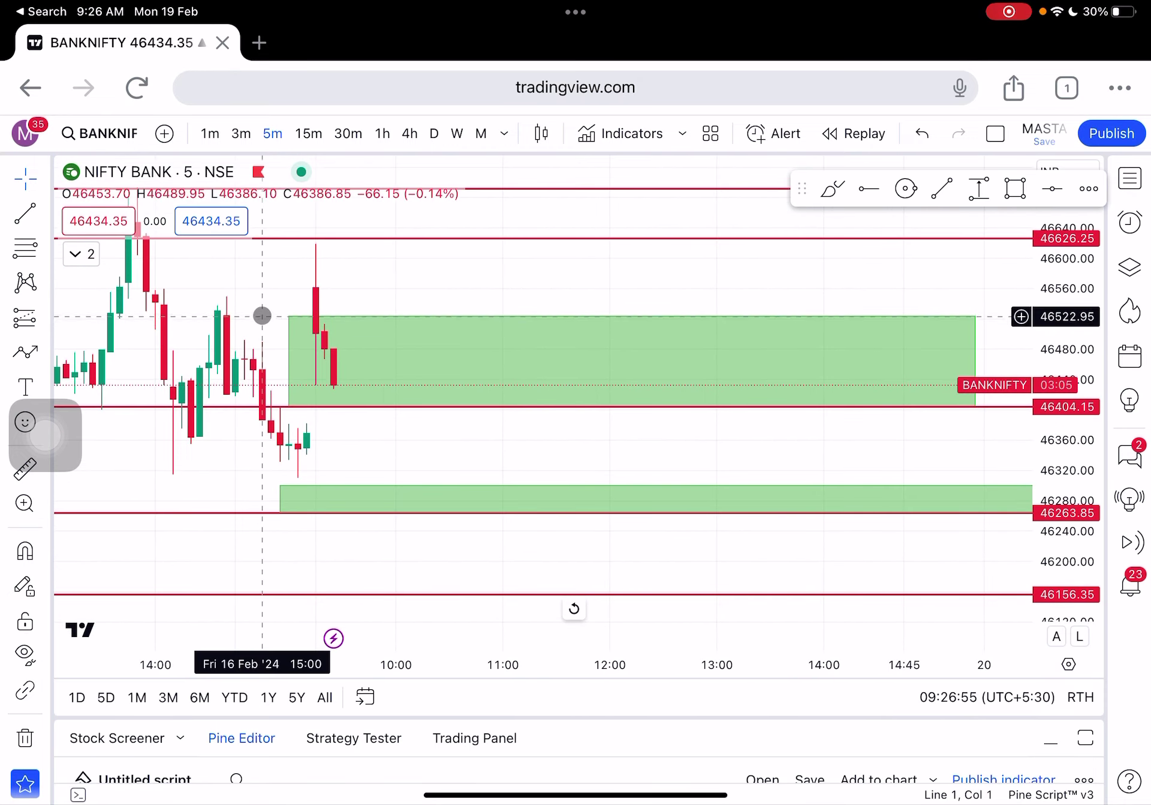
{"action": "left_click", "coordinate": [292, 407]}
Draw a red circle at the base of the upper green zone
{"action": "left_click", "coordinate": [454, 295]}
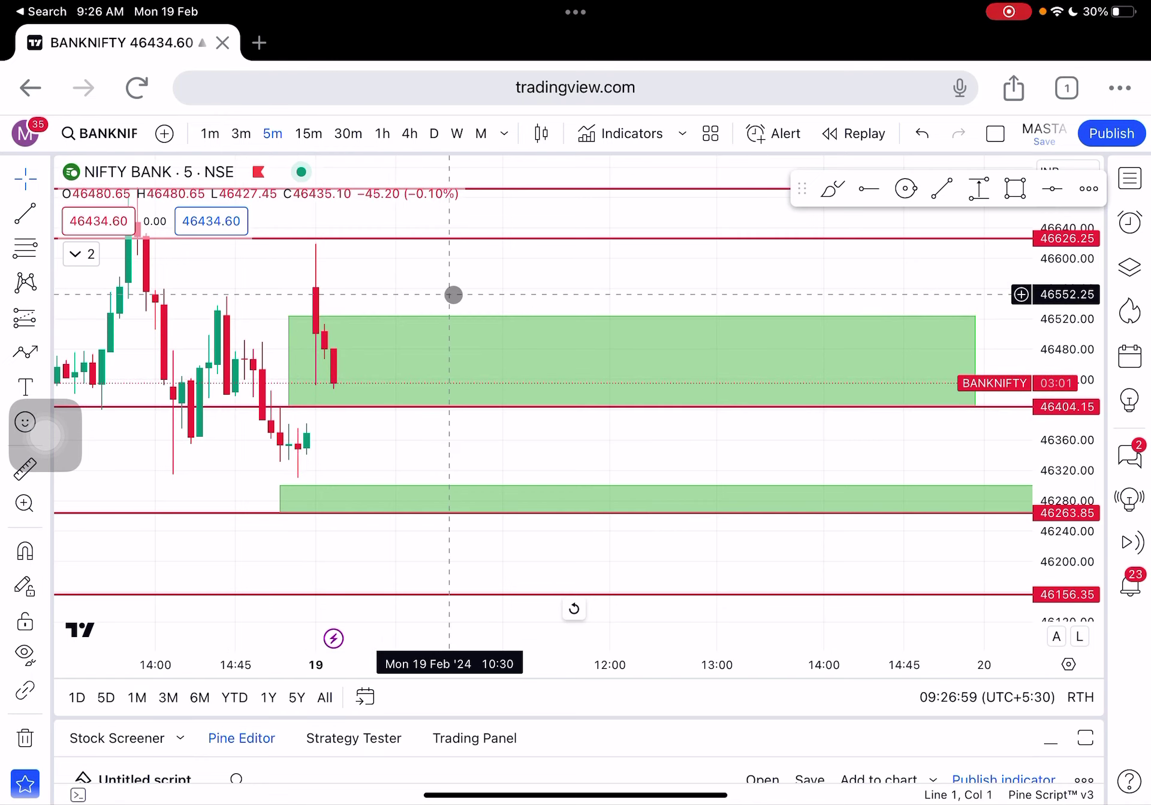
{"action": "left_click_drag", "start_coordinate": [453, 295], "coordinate": [430, 341]}
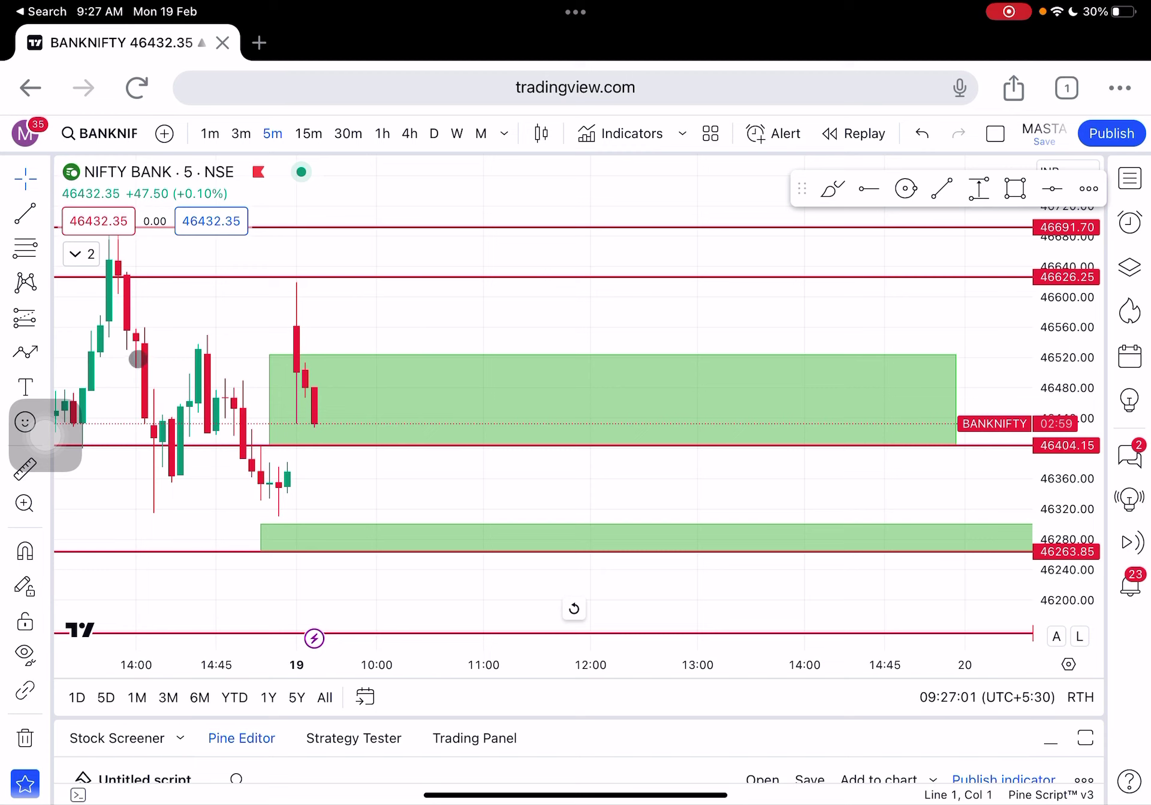
{"action": "left_click", "coordinate": [36, 362]}
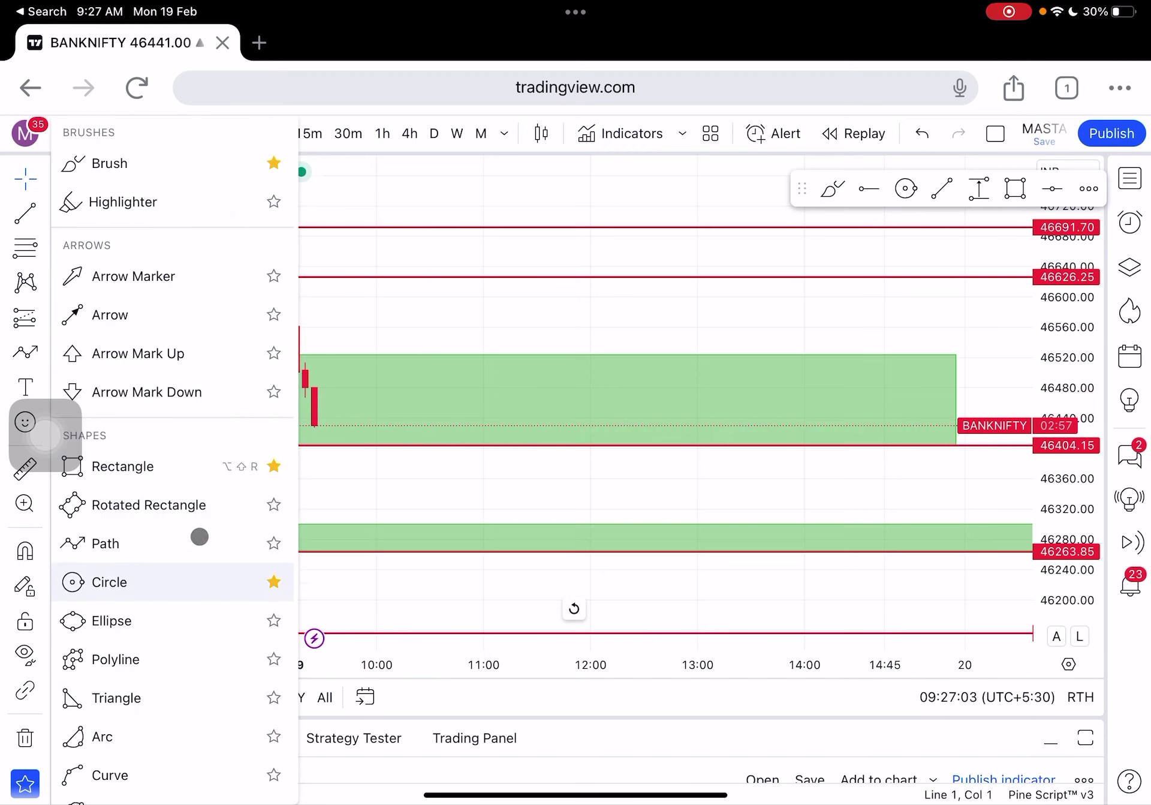
{"action": "left_click", "coordinate": [108, 581]}
{"action": "left_click", "coordinate": [394, 433]}
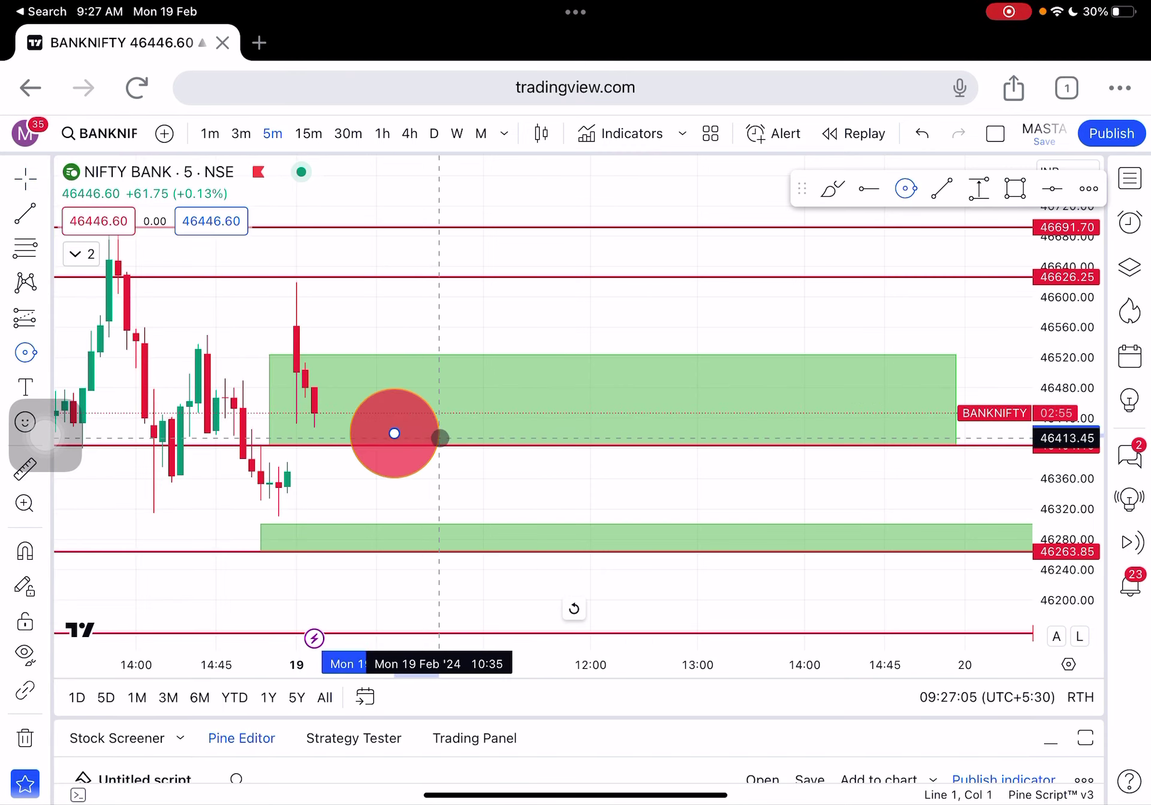
{"action": "left_click", "coordinate": [421, 434]}
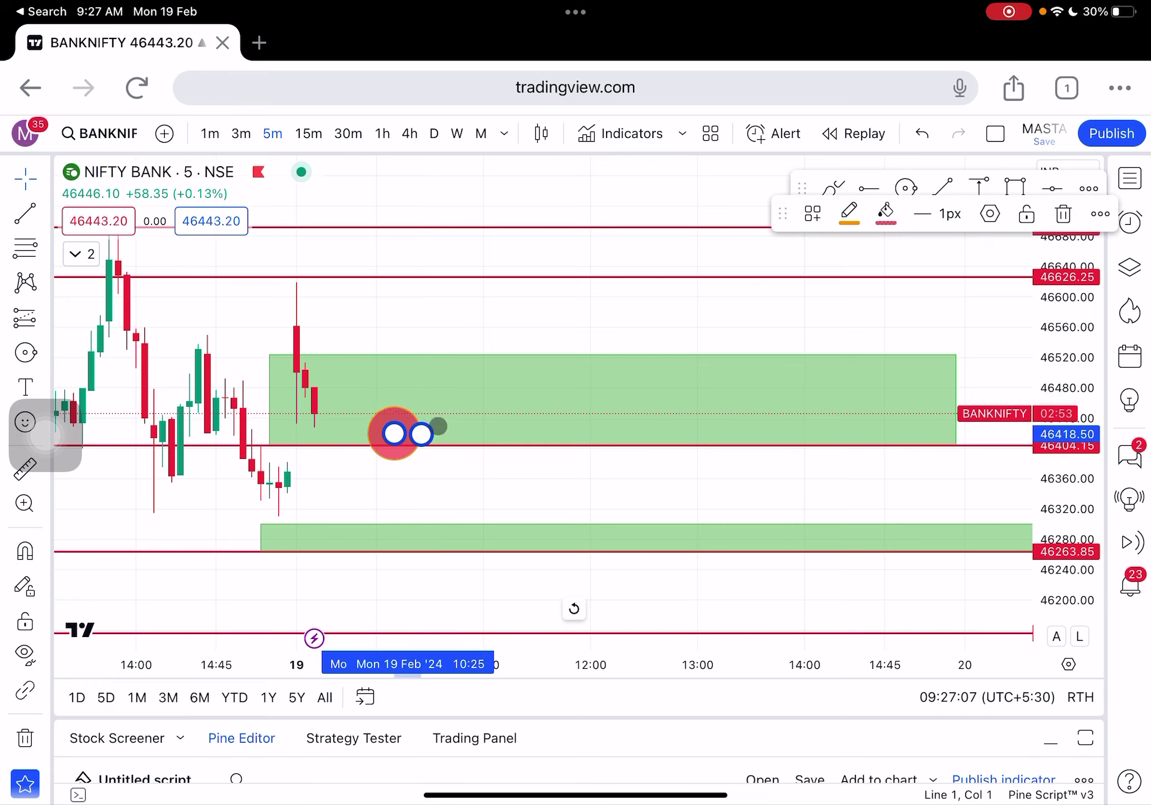
{"action": "left_click", "coordinate": [450, 315]}
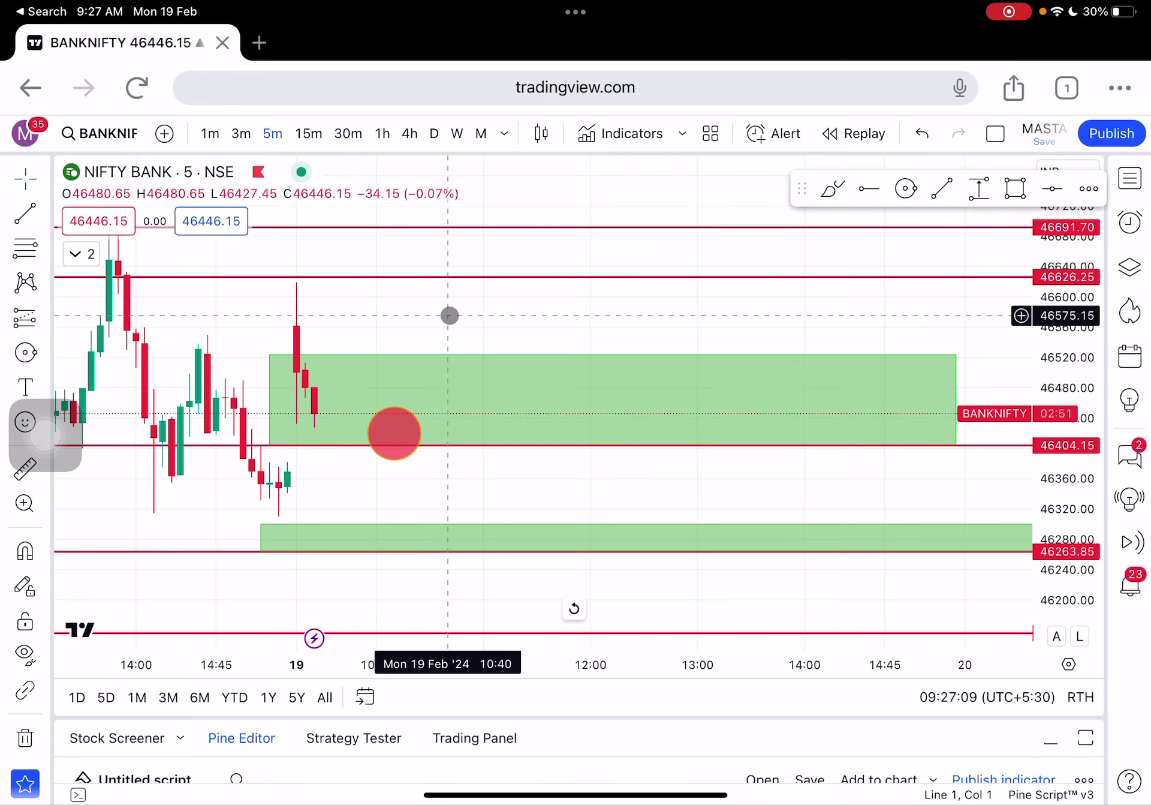
Lower the red line and the zone's bottom edge to 46393.05
{"action": "left_click_drag", "start_coordinate": [985, 452], "coordinate": [997, 453]}
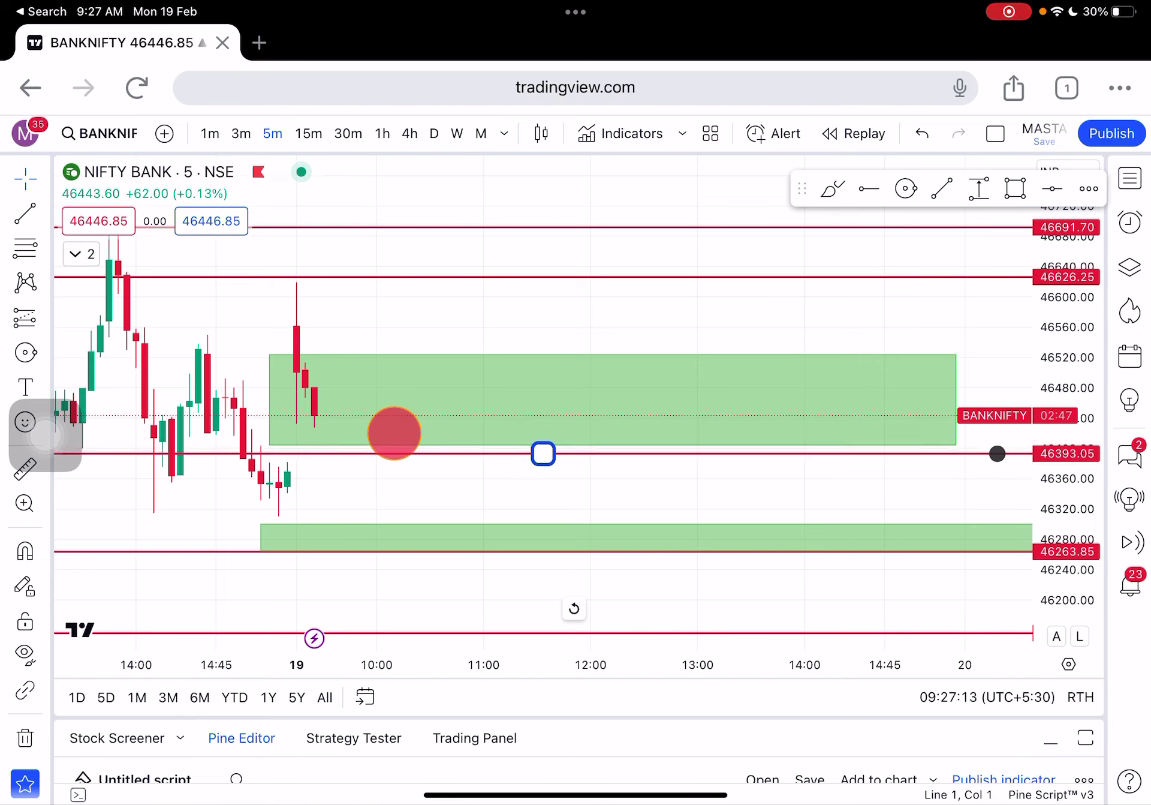
{"action": "left_click", "coordinate": [940, 442]}
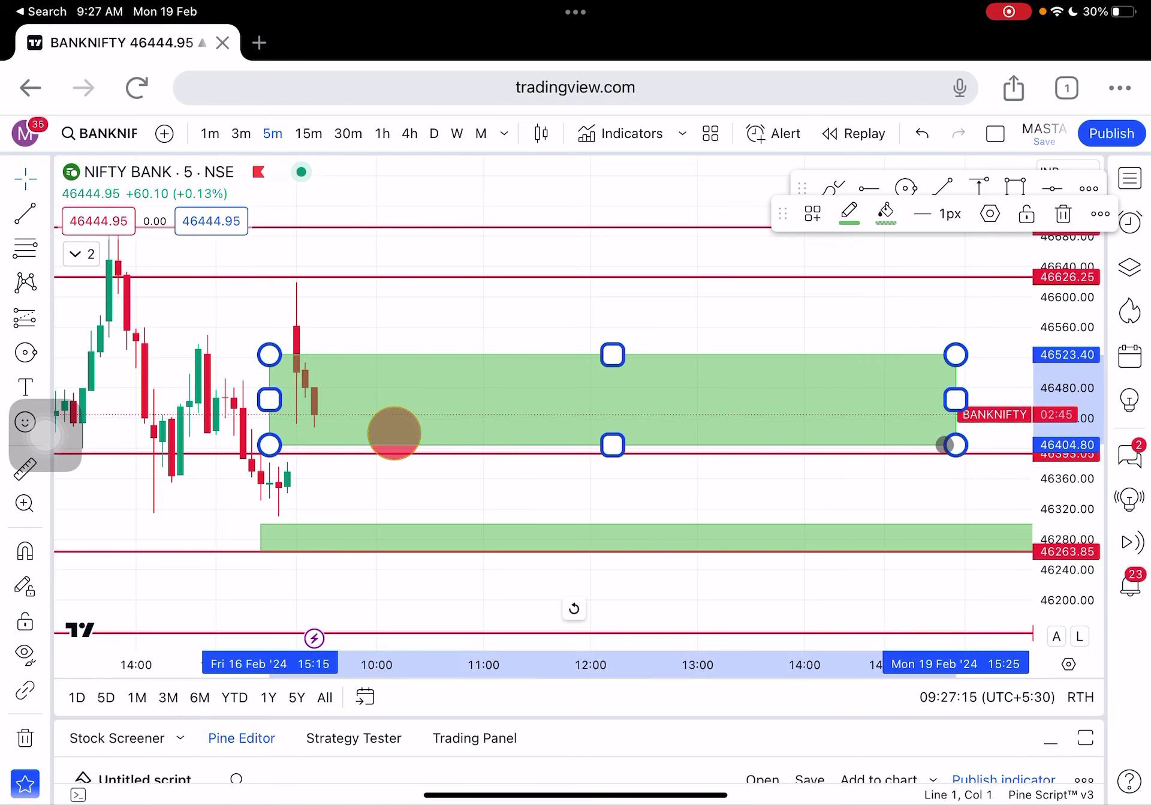
{"action": "left_click_drag", "start_coordinate": [954, 445], "coordinate": [966, 452]}
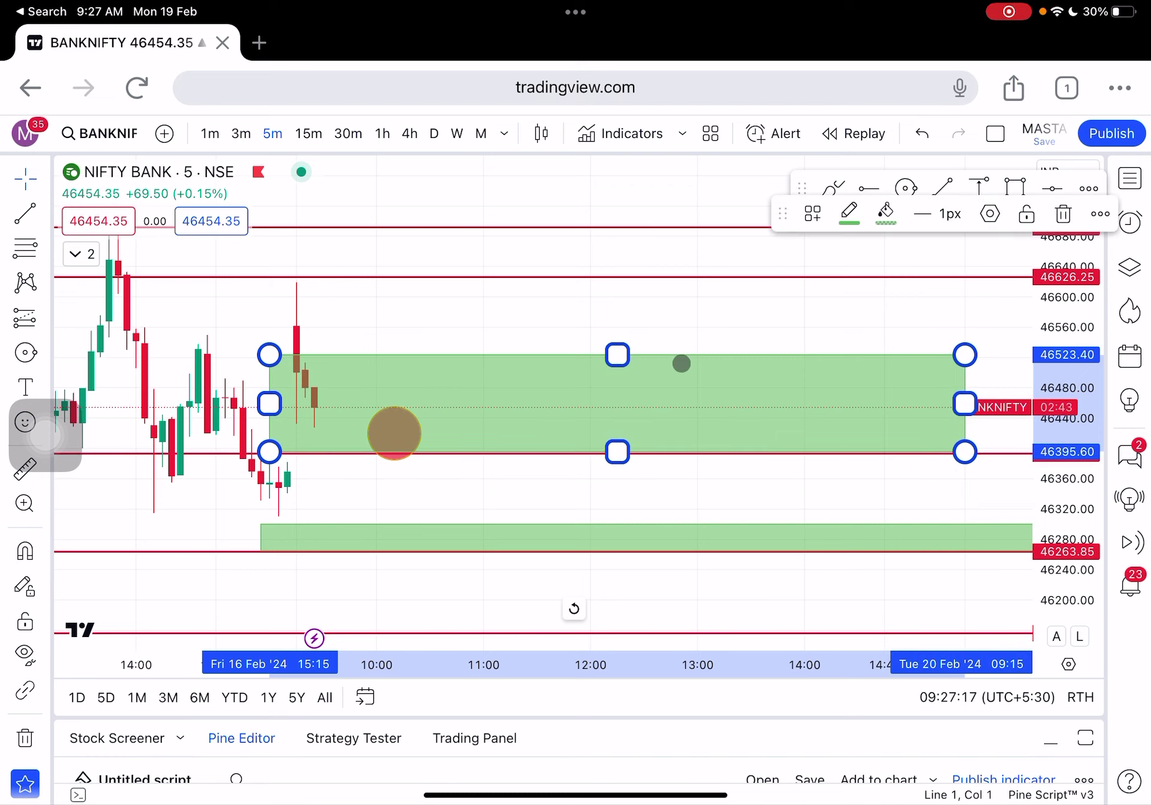
{"action": "left_click", "coordinate": [614, 320]}
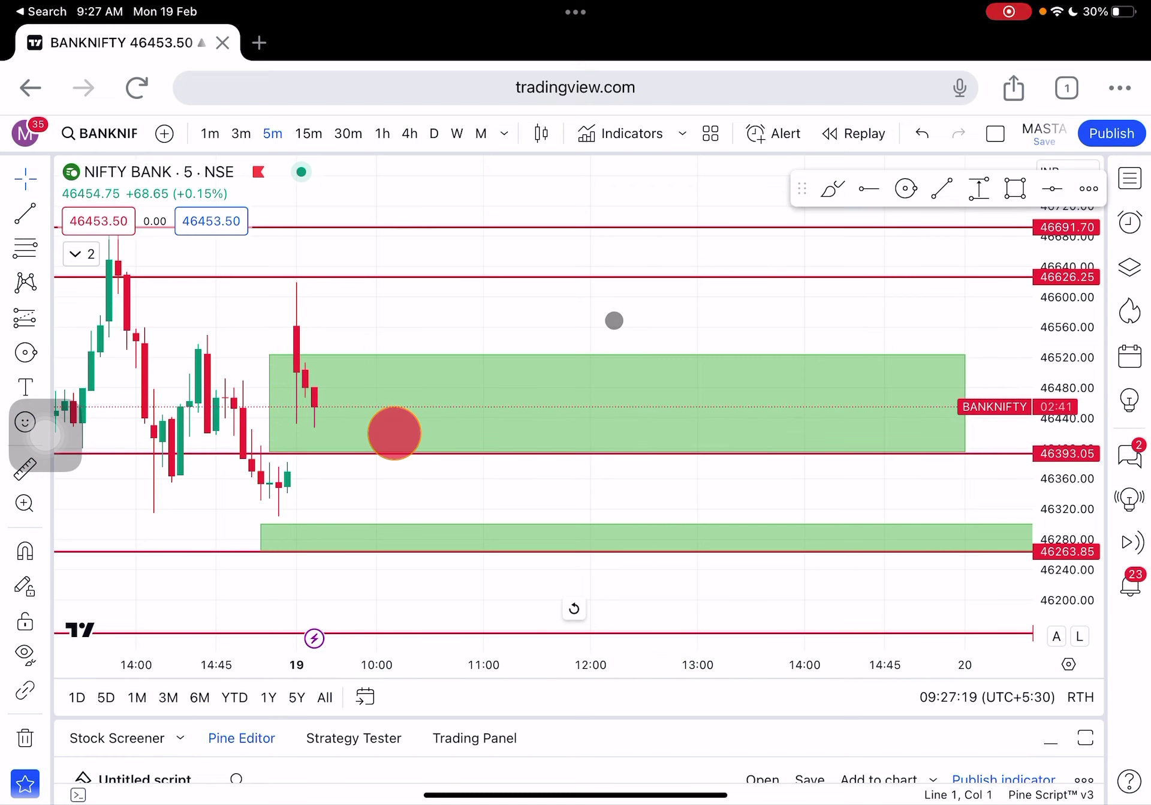
Draw a yellow path from the red circle through the lower zone to an arrow near 46156.35
{"action": "left_click", "coordinate": [26, 353]}
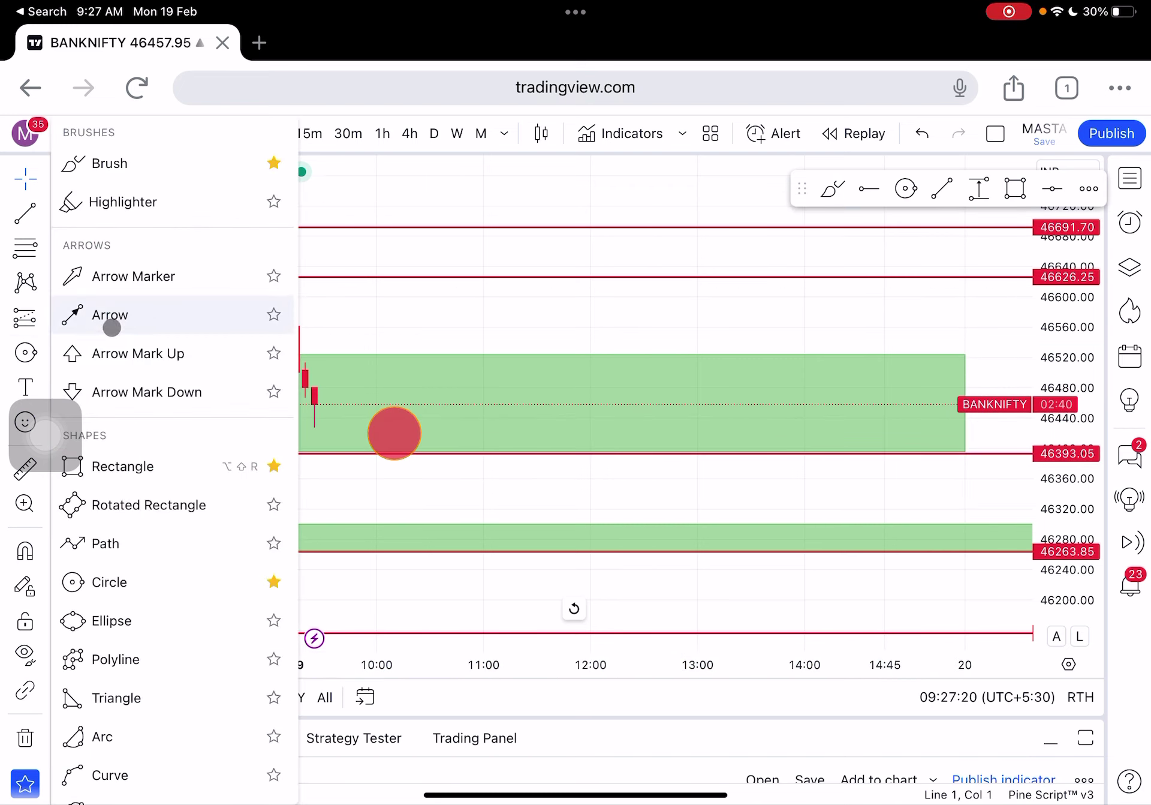
{"action": "left_click", "coordinate": [151, 533]}
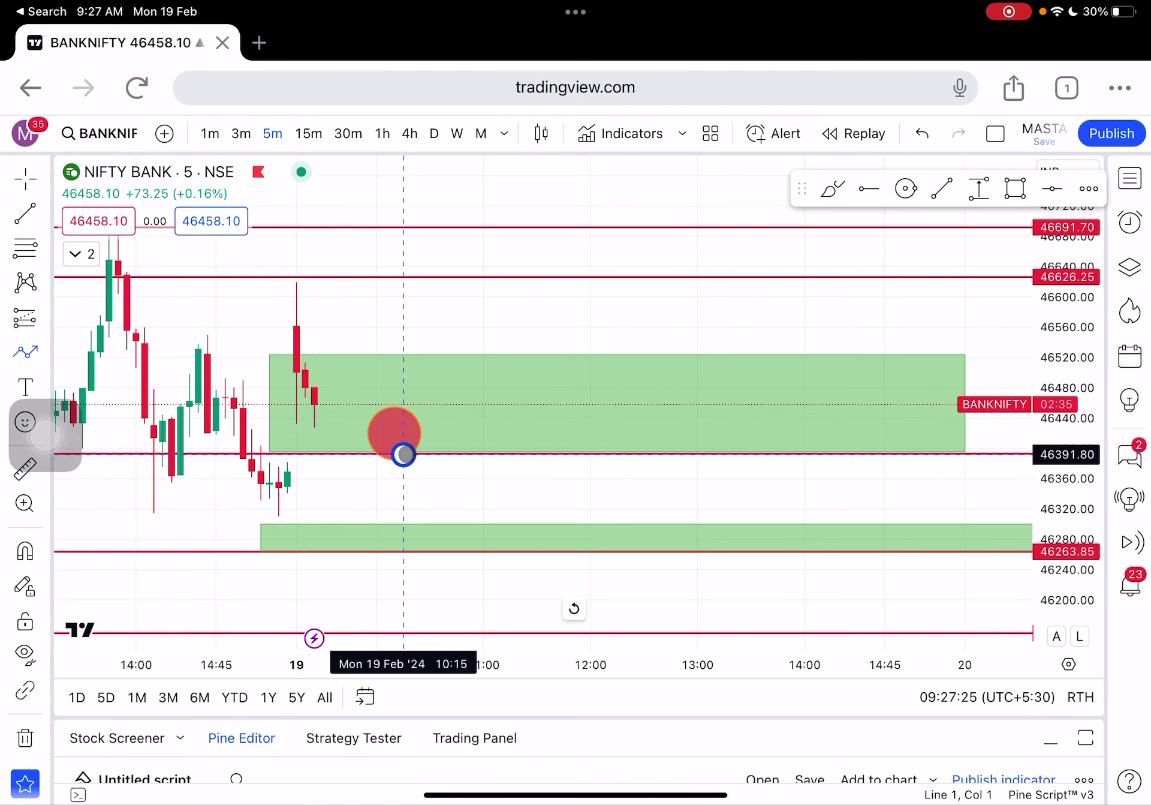
{"action": "left_click", "coordinate": [404, 454]}
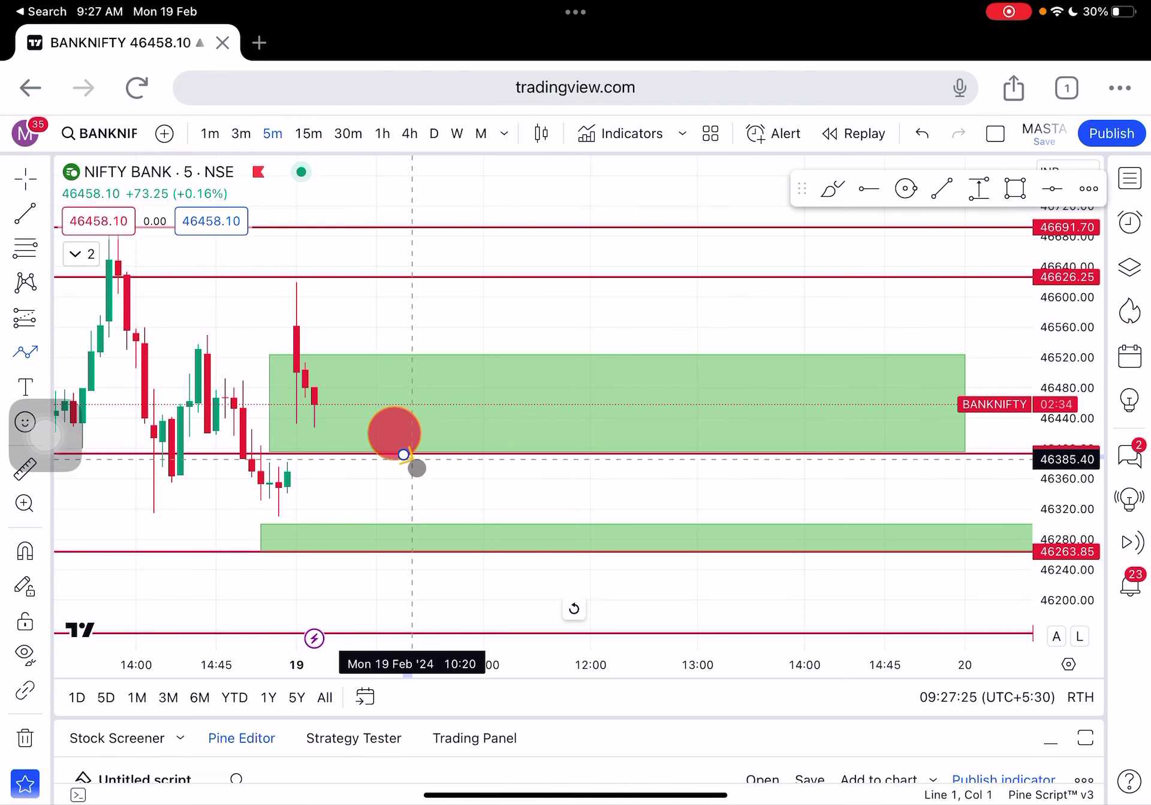
{"action": "left_click", "coordinate": [466, 547]}
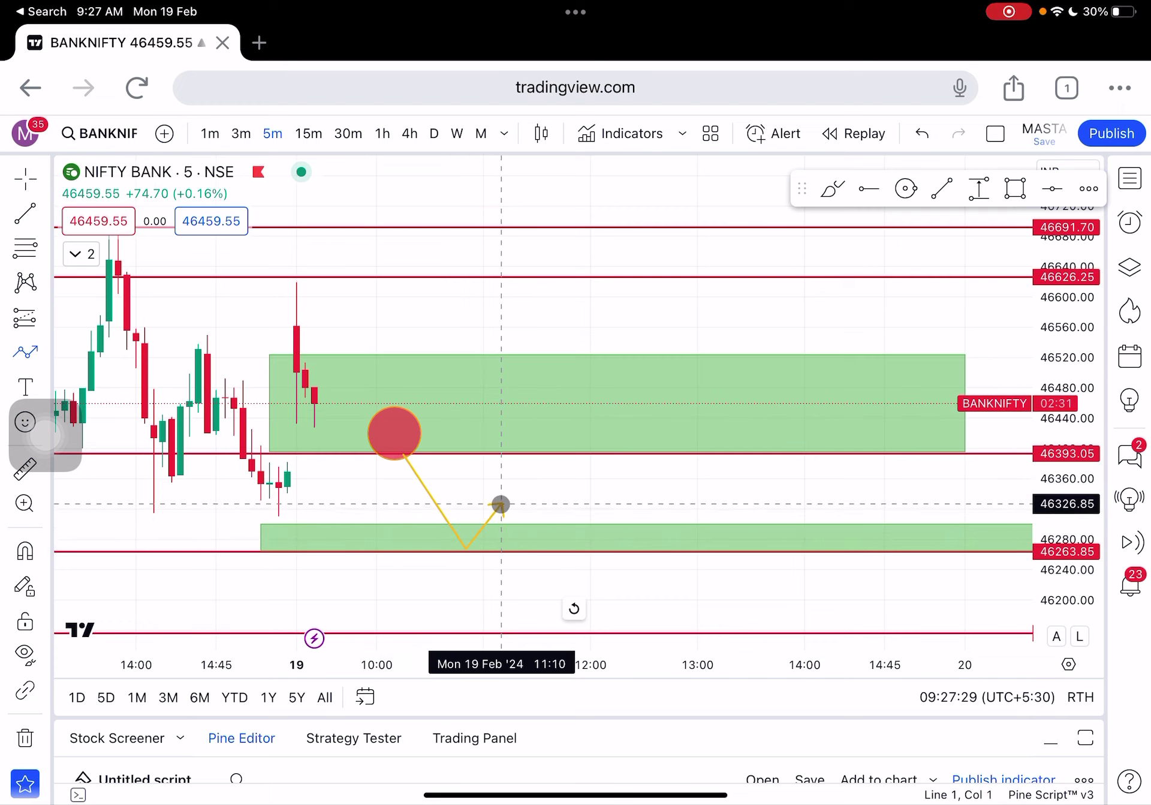
{"action": "left_click", "coordinate": [500, 497]}
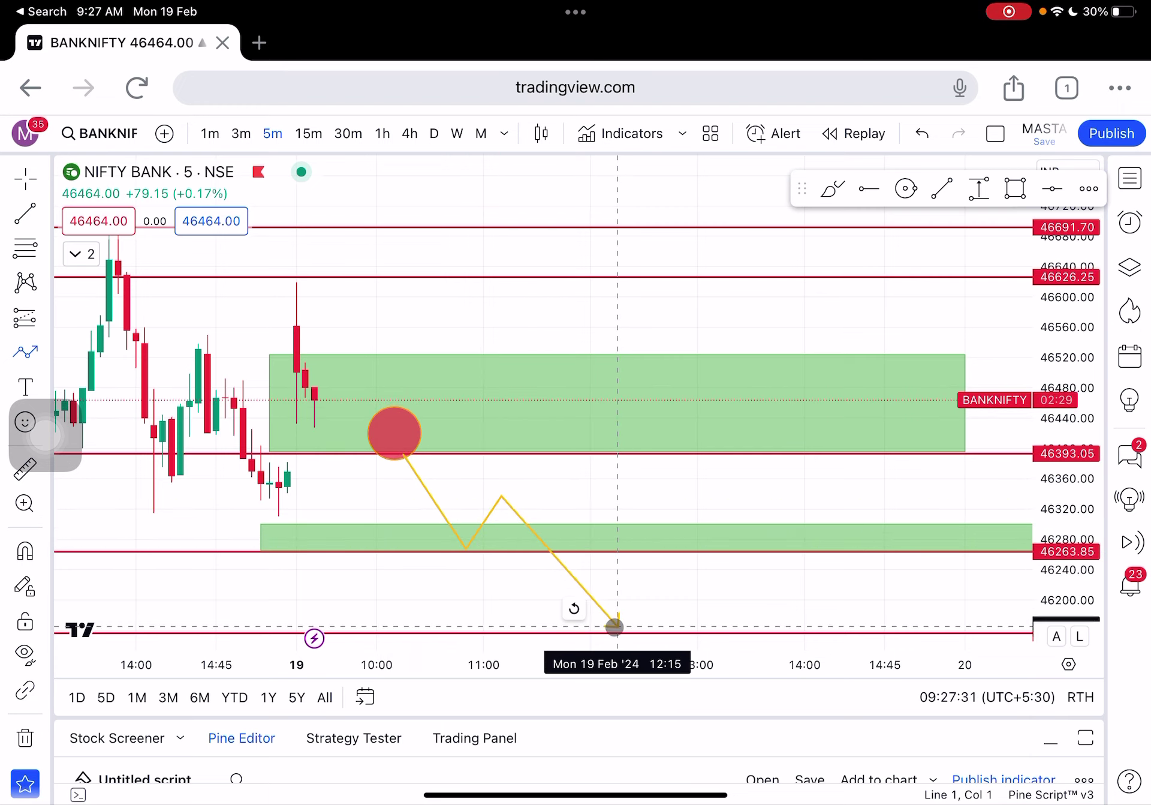
{"action": "double_click", "coordinate": [626, 632]}
{"action": "left_click_drag", "start_coordinate": [678, 599], "coordinate": [644, 562]}
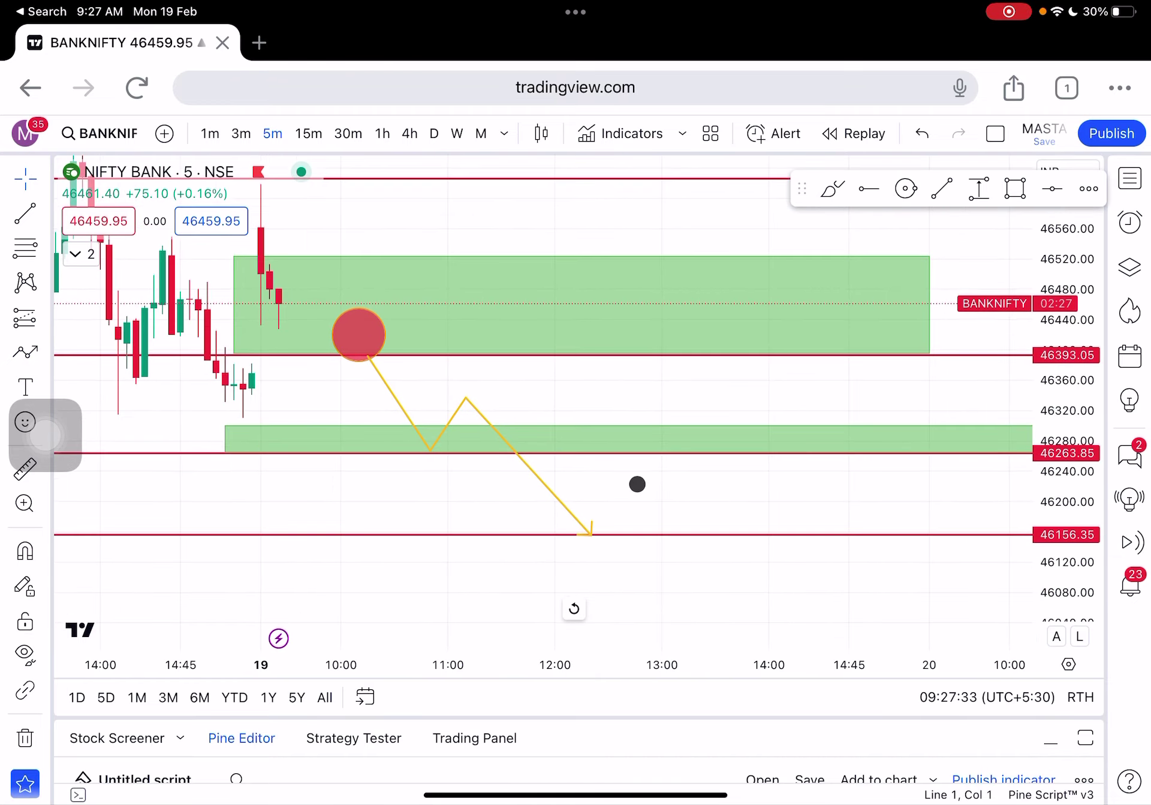
{"action": "left_click_drag", "start_coordinate": [463, 296], "coordinate": [471, 366]}
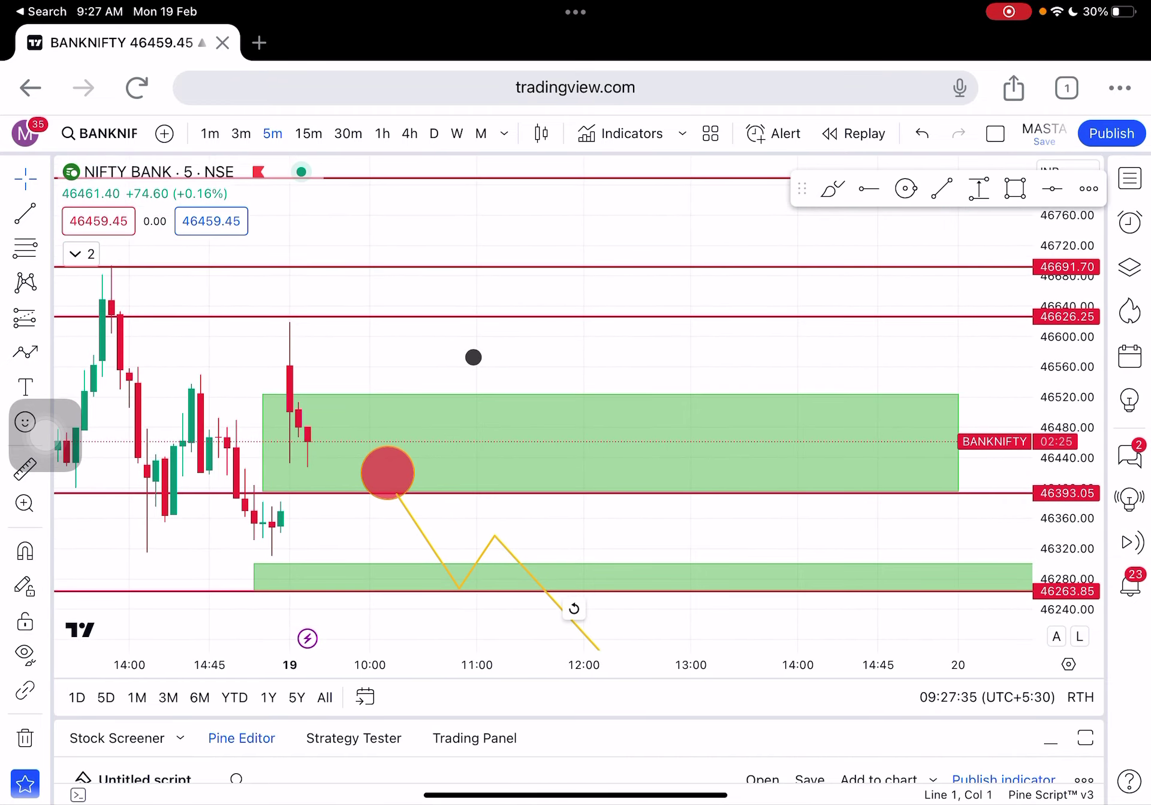
{"action": "left_click", "coordinate": [24, 349]}
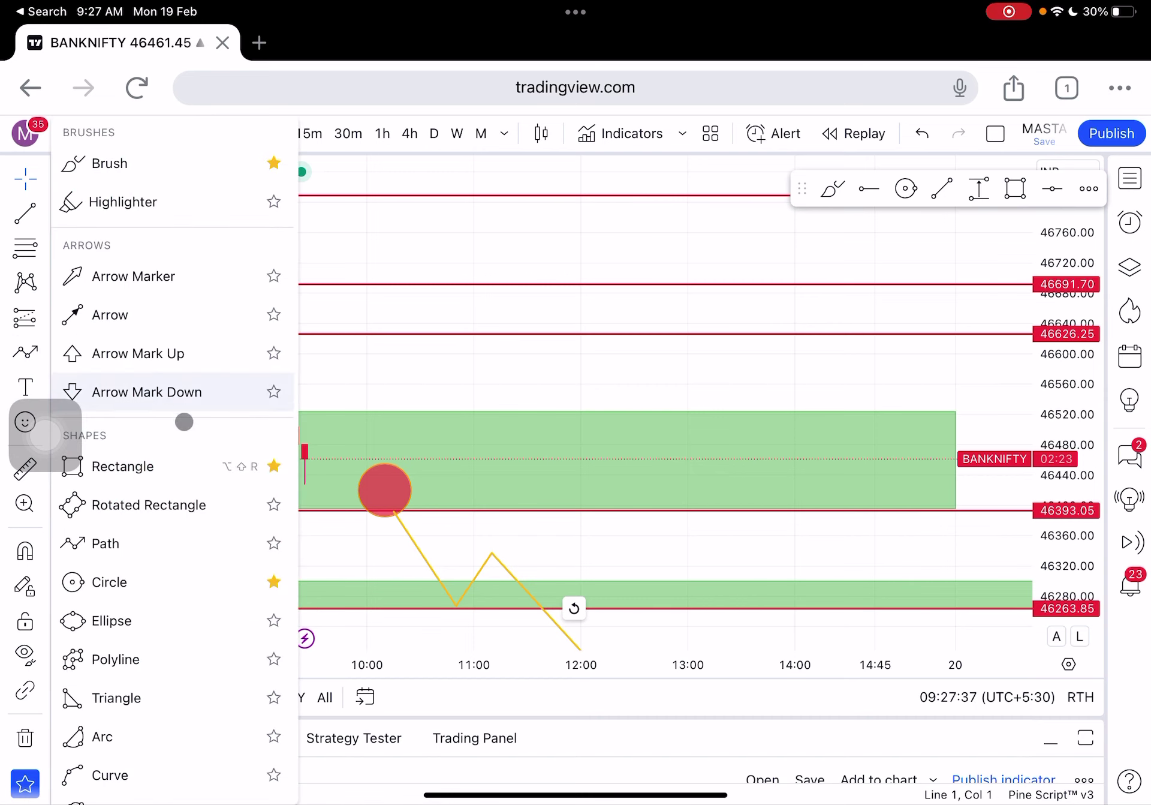
{"action": "left_click", "coordinate": [106, 542]}
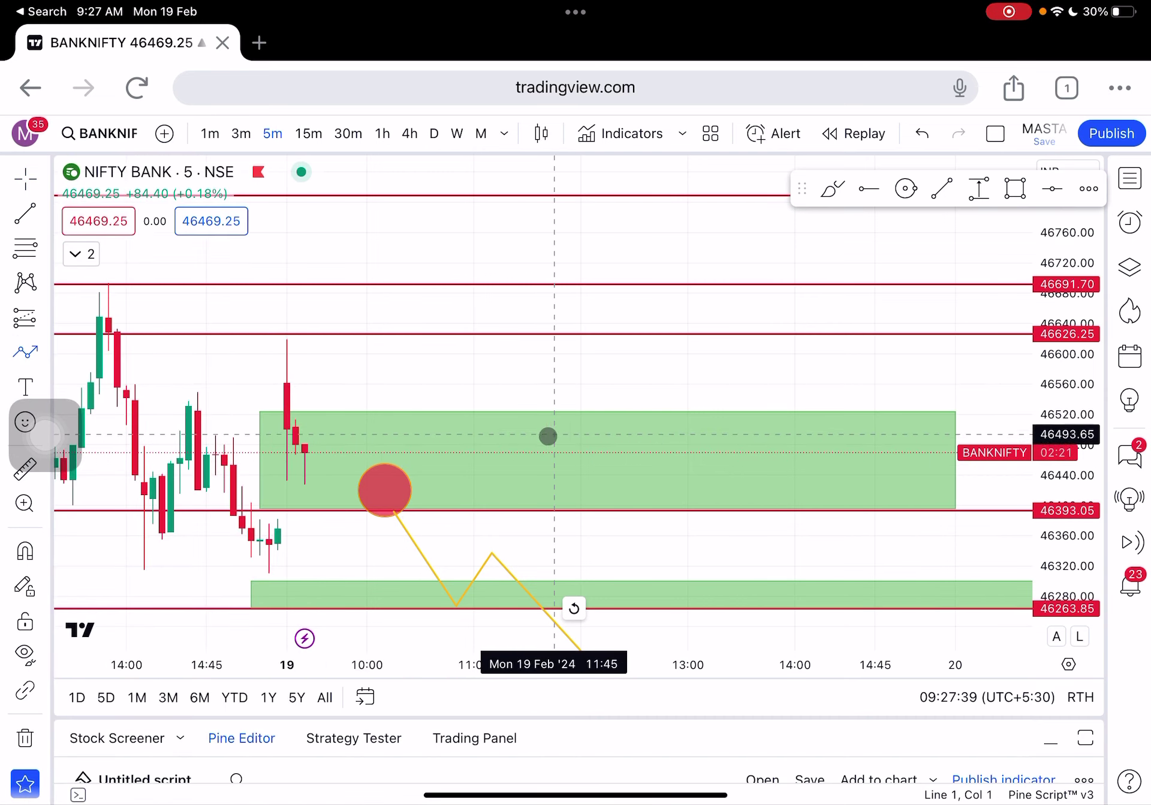
Draw a rising yellow zigzag dipping to 46393.05, then climbing past 46626.25 and 46691.70
{"action": "left_click", "coordinate": [429, 427]}
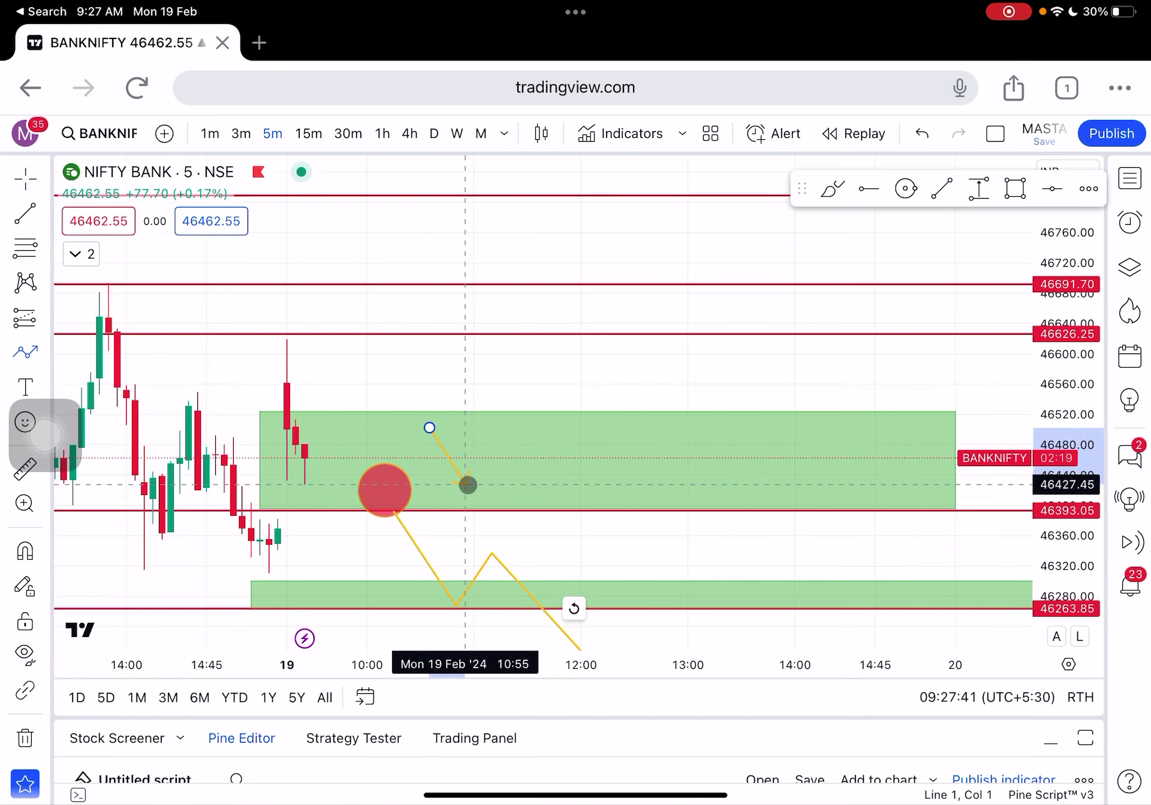
{"action": "left_click", "coordinate": [495, 510]}
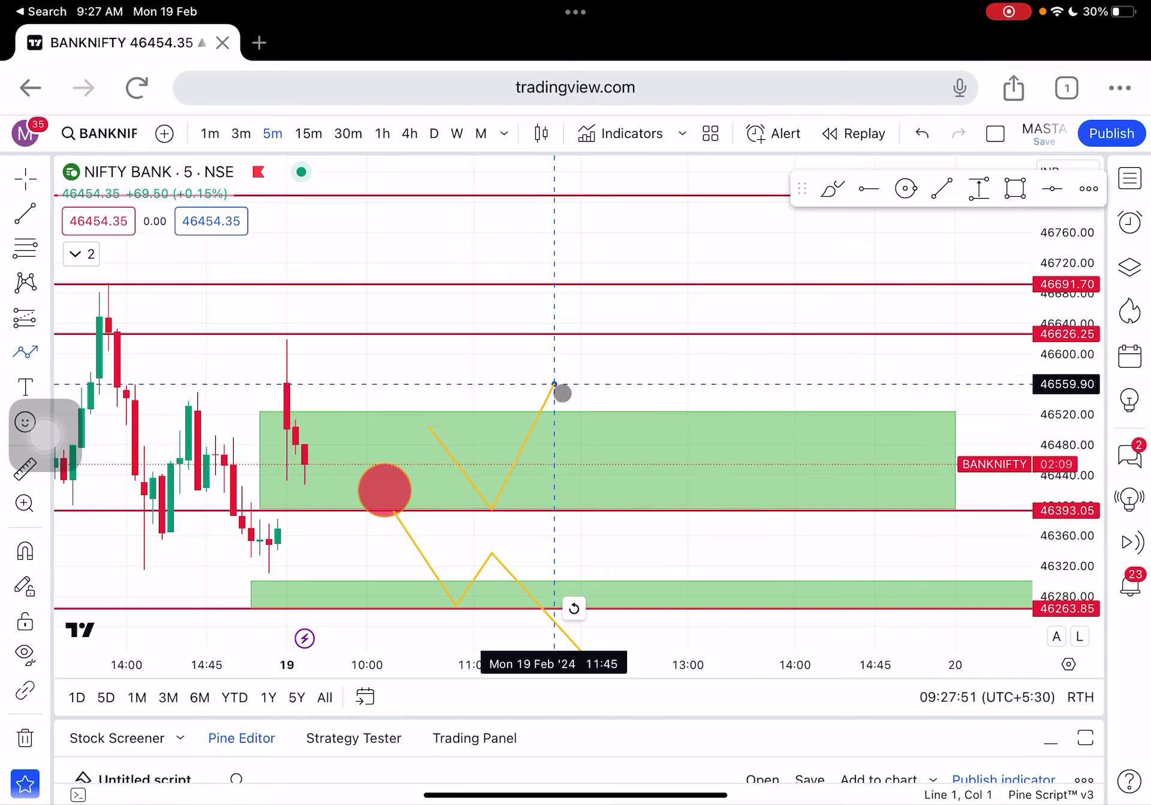
{"action": "left_click", "coordinate": [554, 384]}
{"action": "left_click", "coordinate": [580, 408]}
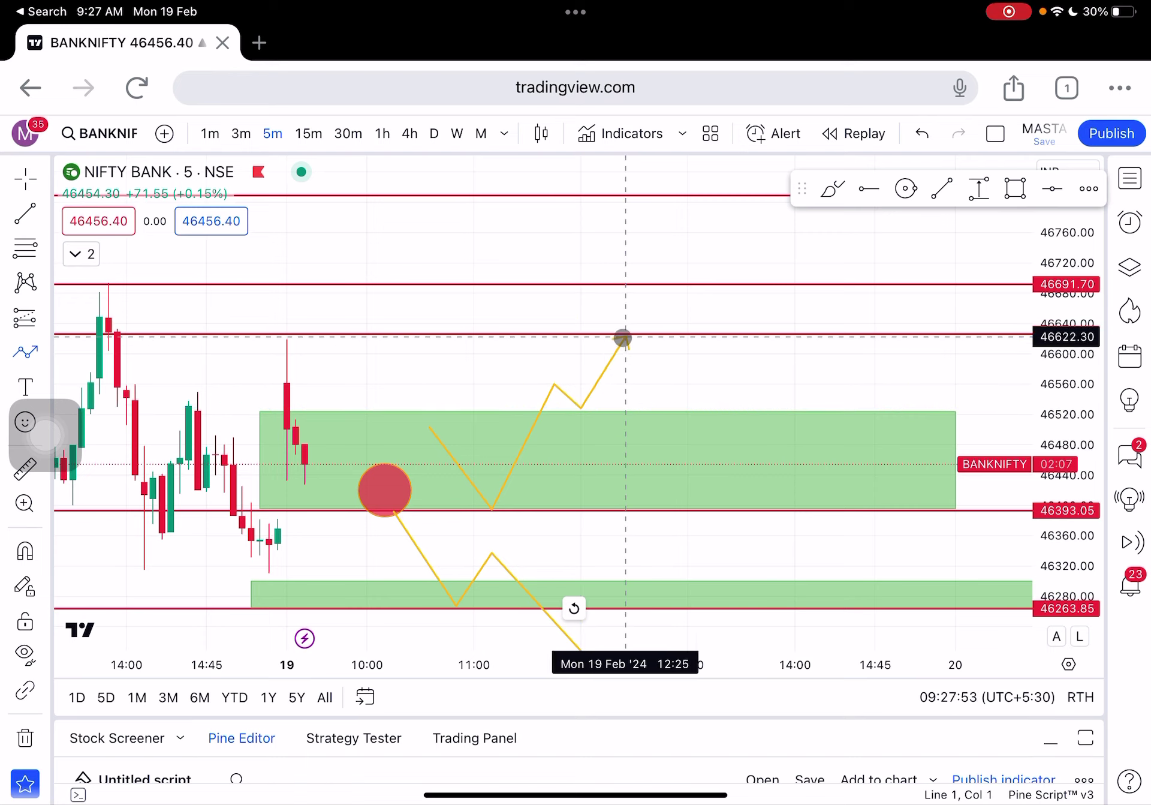
{"action": "left_click", "coordinate": [625, 338]}
{"action": "left_click", "coordinate": [652, 372]}
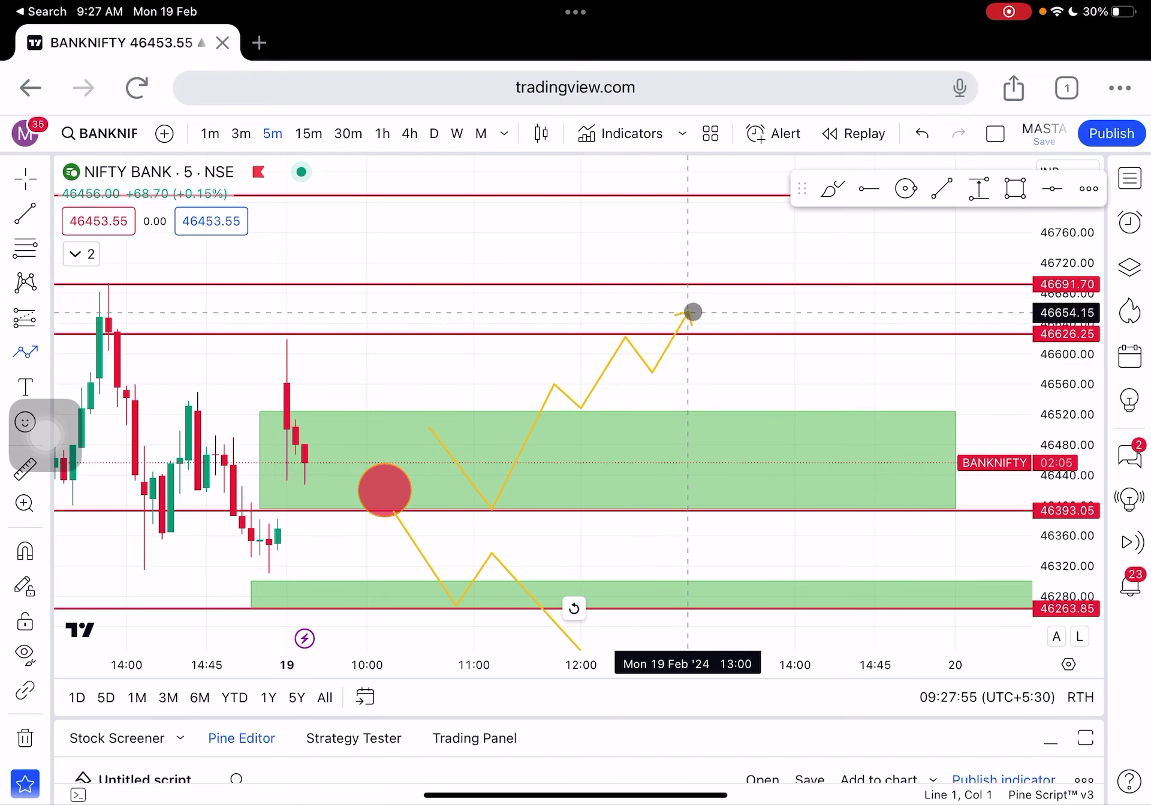
{"action": "left_click", "coordinate": [715, 281]}
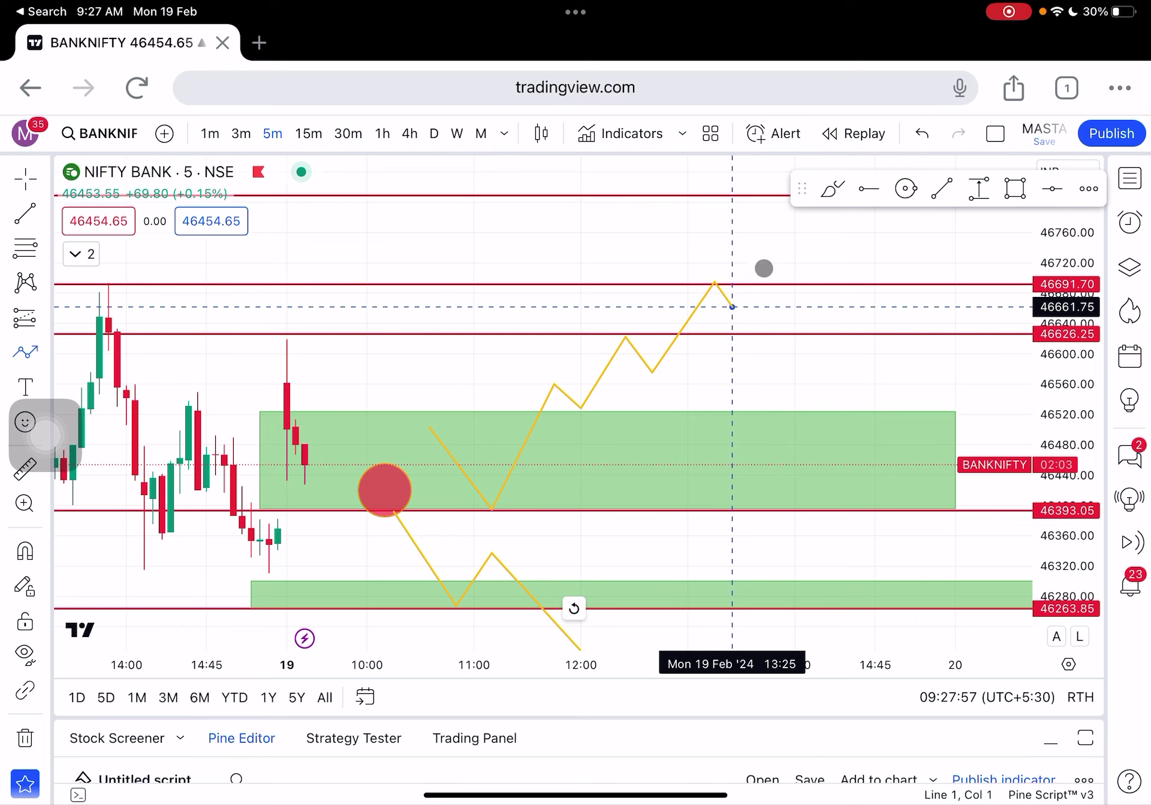
{"action": "left_click", "coordinate": [732, 306]}
{"action": "double_click", "coordinate": [784, 205]}
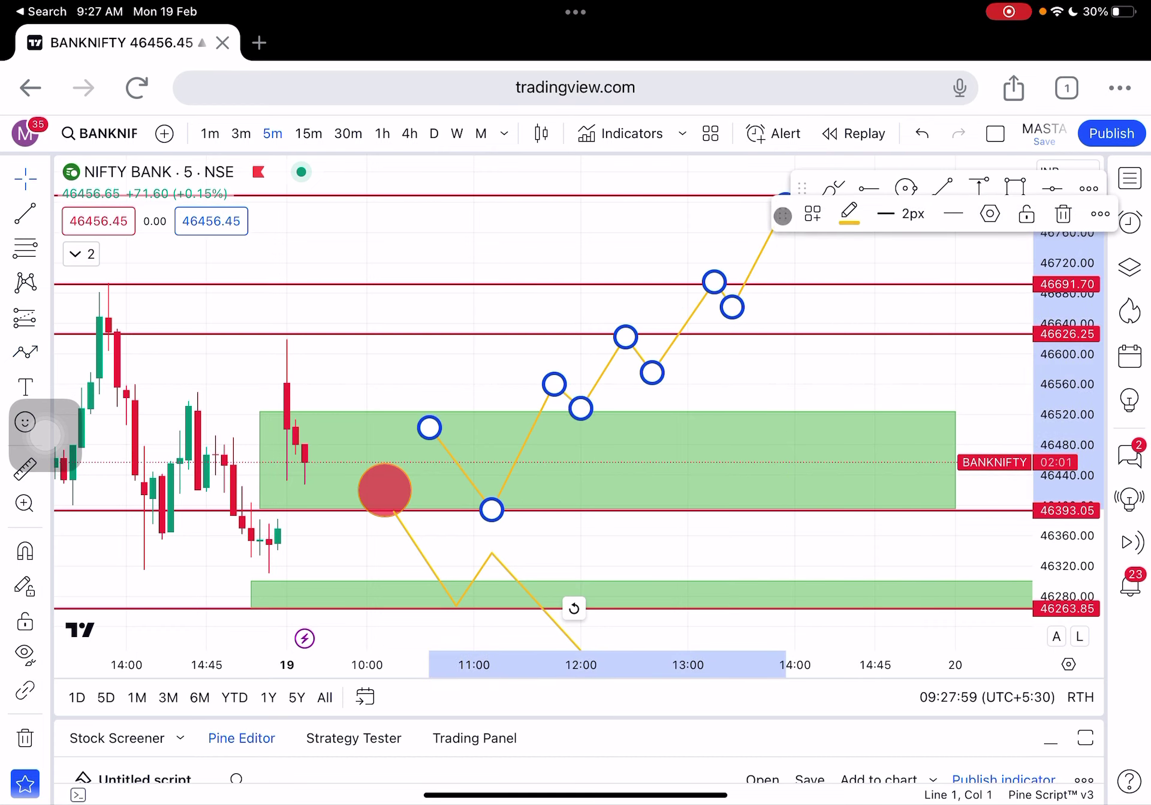
{"action": "left_click", "coordinate": [798, 265]}
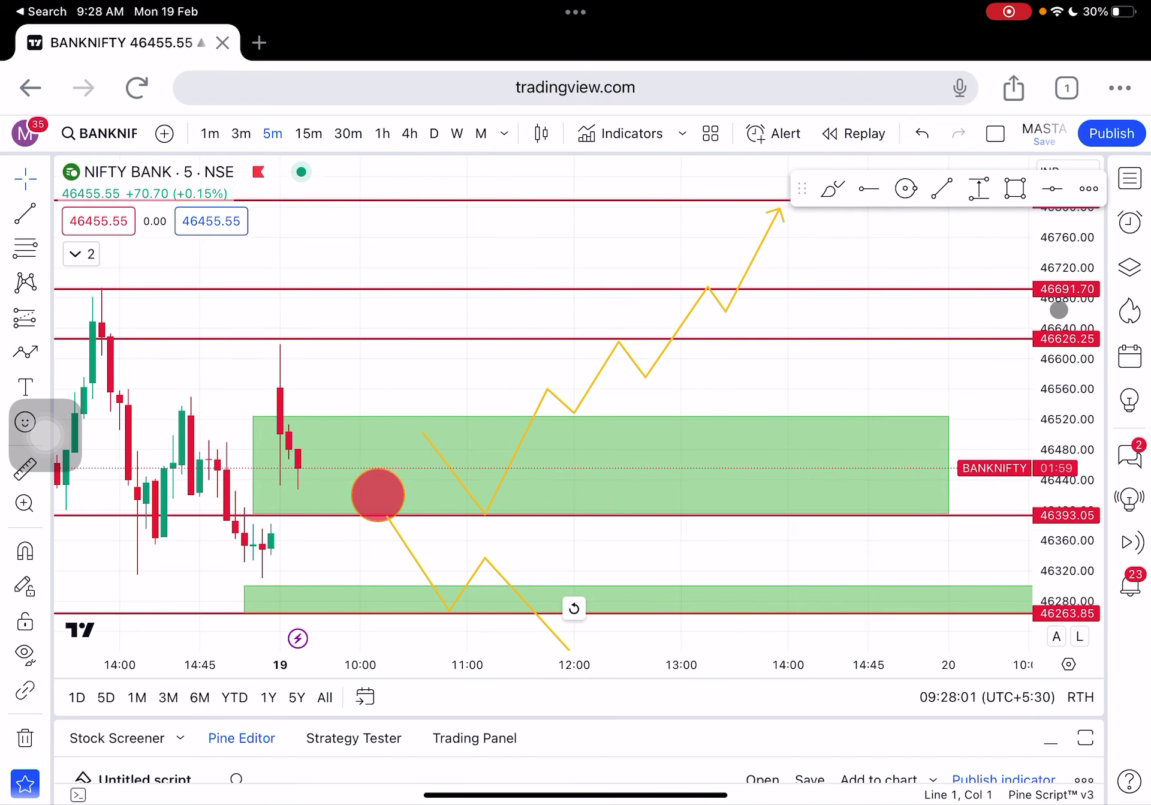
{"action": "left_click_drag", "start_coordinate": [1076, 339], "coordinate": [1083, 360]}
{"action": "left_click_drag", "start_coordinate": [977, 393], "coordinate": [937, 335]}
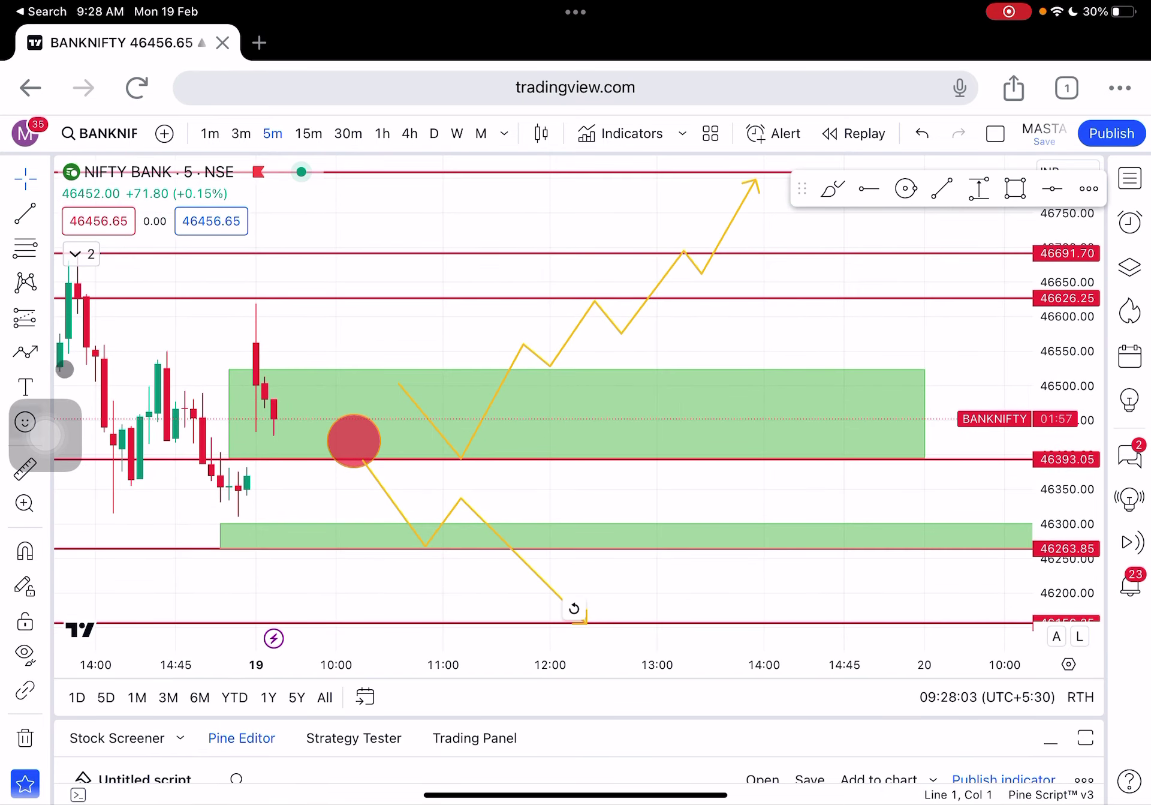
Place a long-position box at the red circle near 46,446, stop 46,380.70, target around 46,777
{"action": "left_click", "coordinate": [27, 317]}
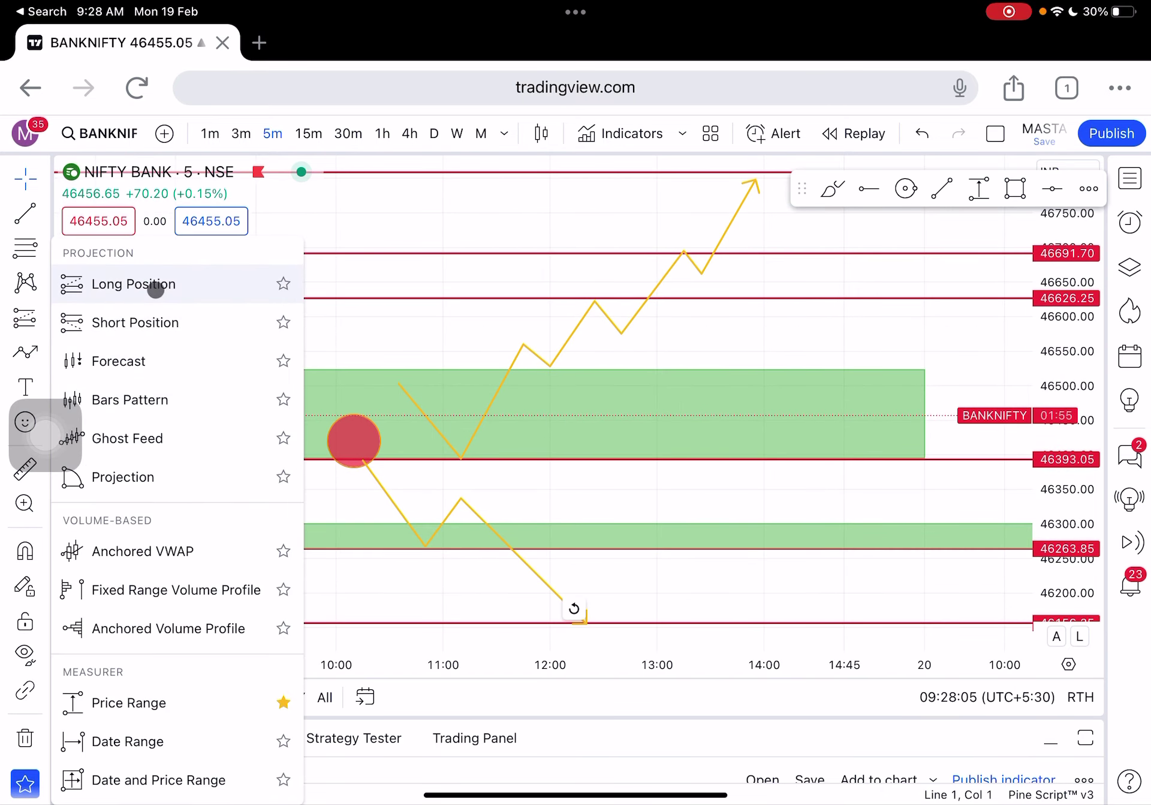
{"action": "left_click", "coordinate": [150, 284]}
{"action": "left_click", "coordinate": [291, 422]}
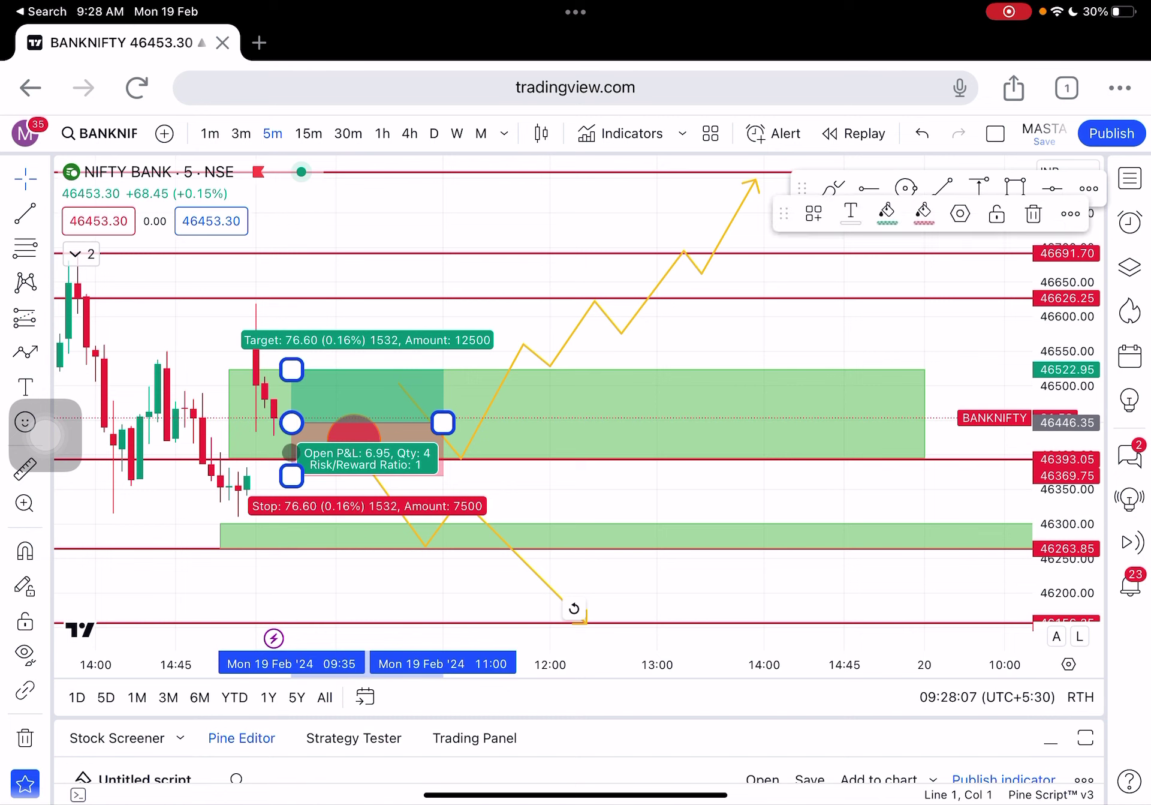
{"action": "left_click_drag", "start_coordinate": [288, 483], "coordinate": [285, 473]}
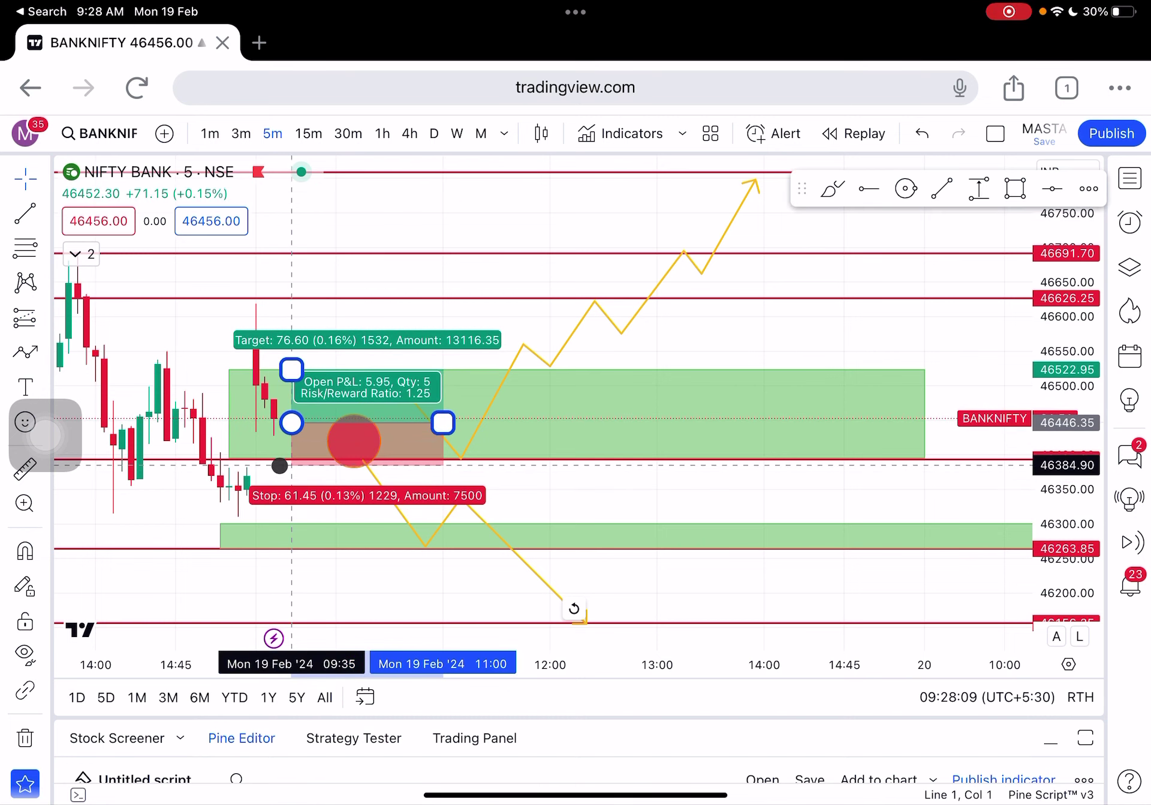
{"action": "left_click_drag", "start_coordinate": [279, 466], "coordinate": [292, 468]}
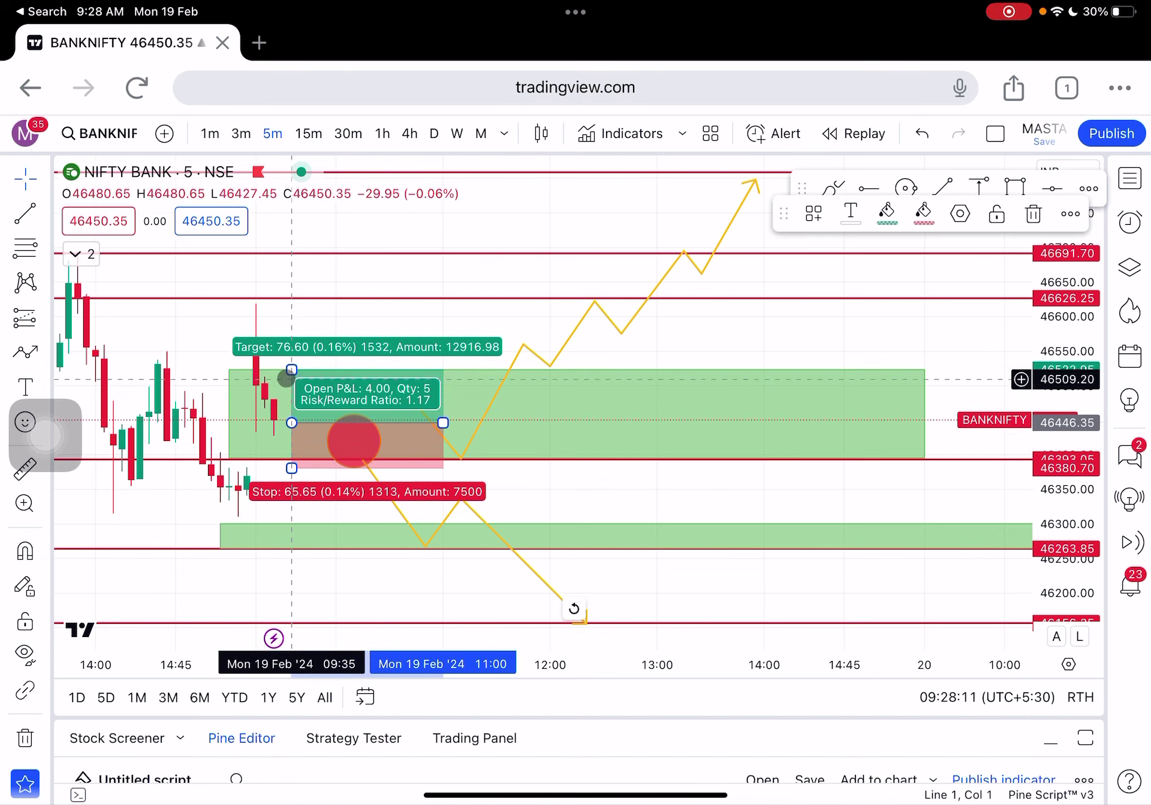
{"action": "mouse_move", "coordinate": [286, 378]}
{"action": "left_mouse_down"}
{"action": "mouse_move", "coordinate": [303, 323]}
{"action": "mouse_move", "coordinate": [311, 194]}
{"action": "left_mouse_up"}
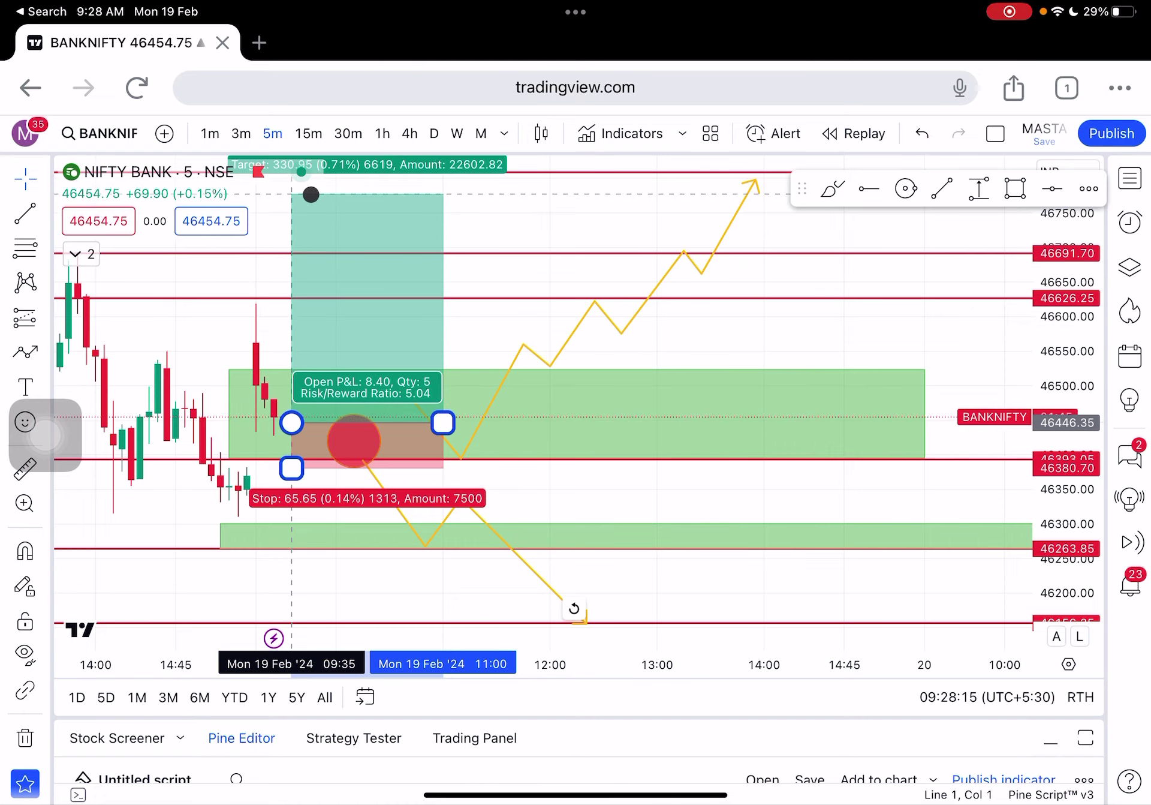
{"action": "left_click", "coordinate": [540, 224]}
{"action": "left_click_drag", "start_coordinate": [540, 223], "coordinate": [583, 240]}
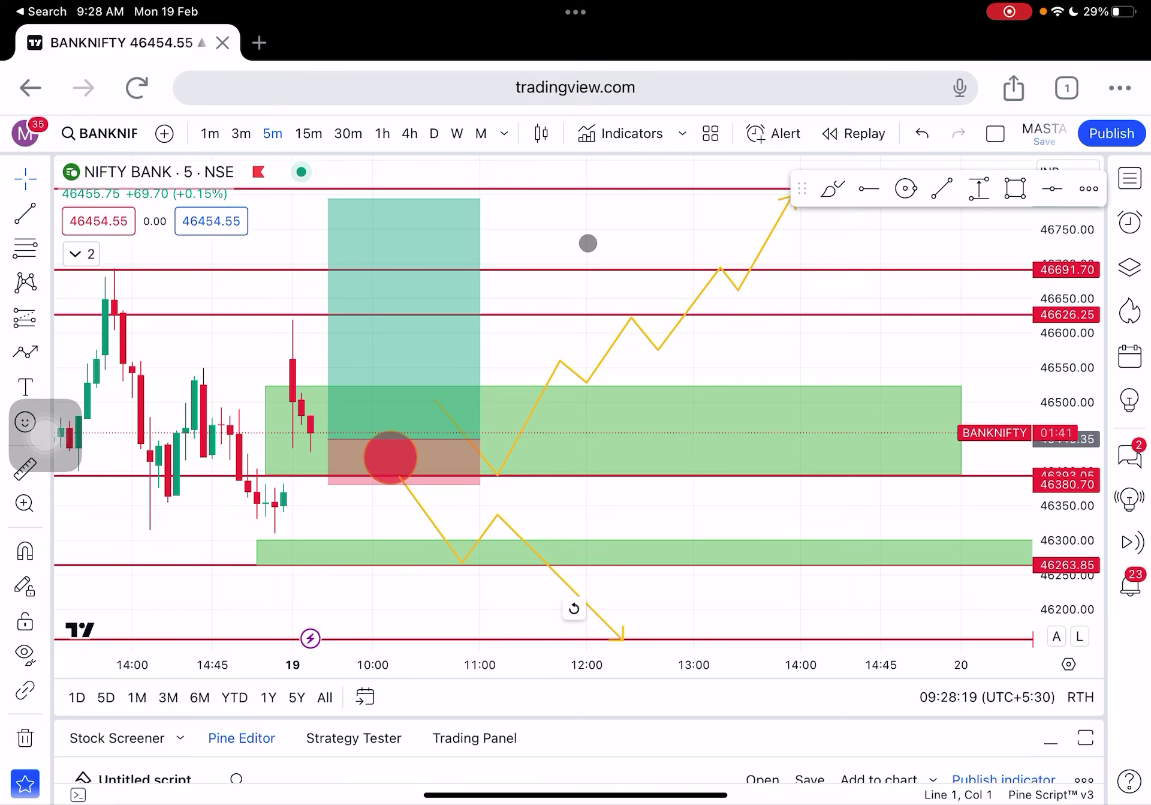
{"action": "left_click_drag", "start_coordinate": [588, 244], "coordinate": [624, 269]}
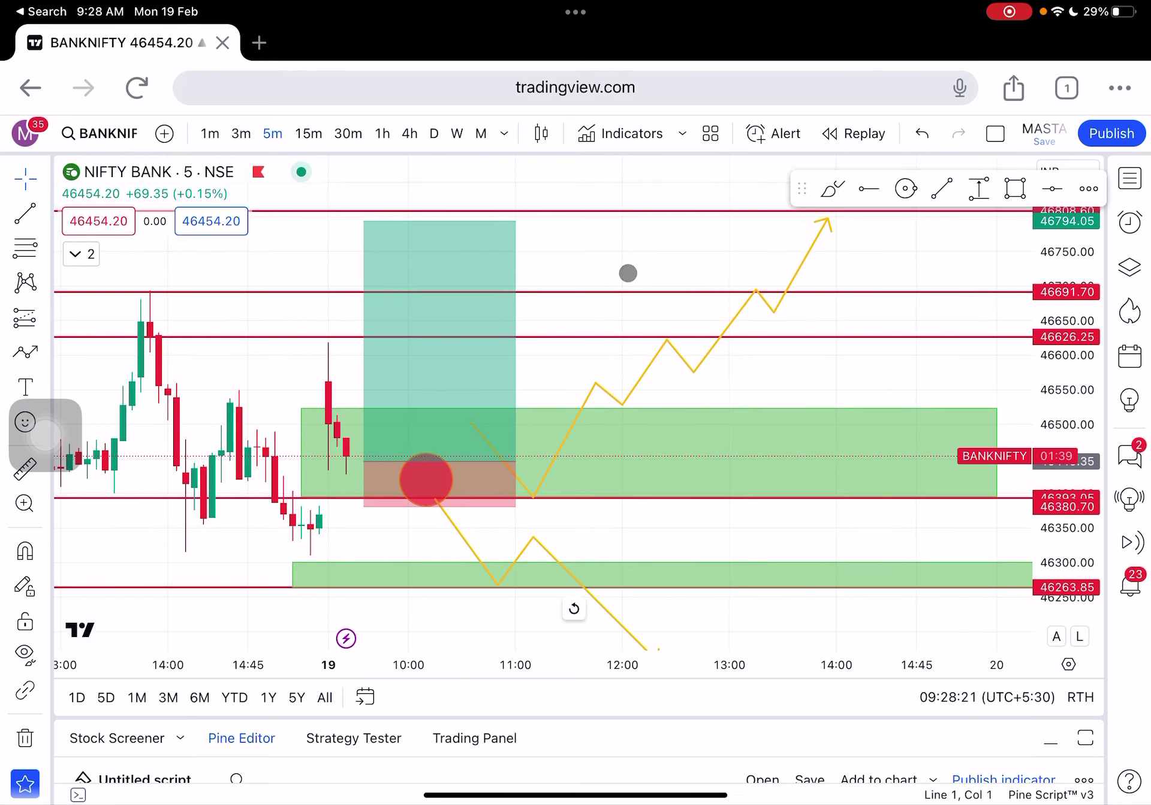
{"action": "left_click", "coordinate": [399, 495]}
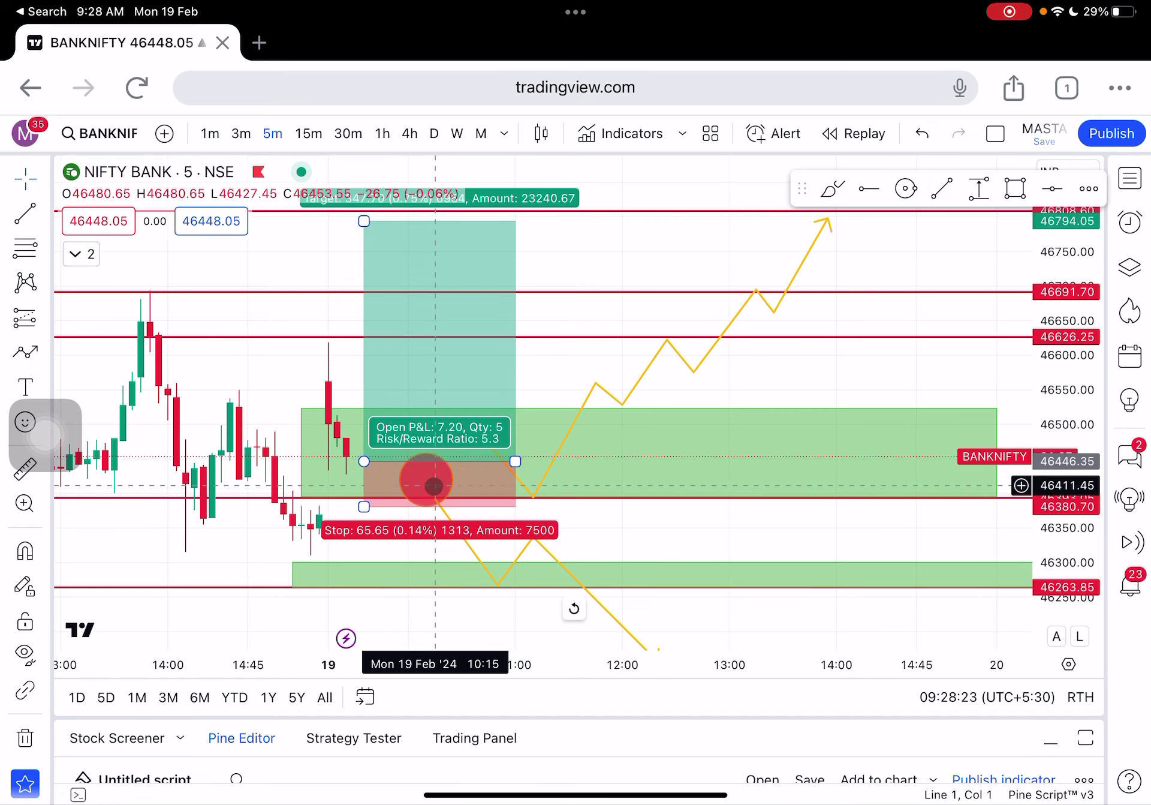
{"action": "left_click", "coordinate": [547, 565]}
{"action": "left_click", "coordinate": [409, 465]}
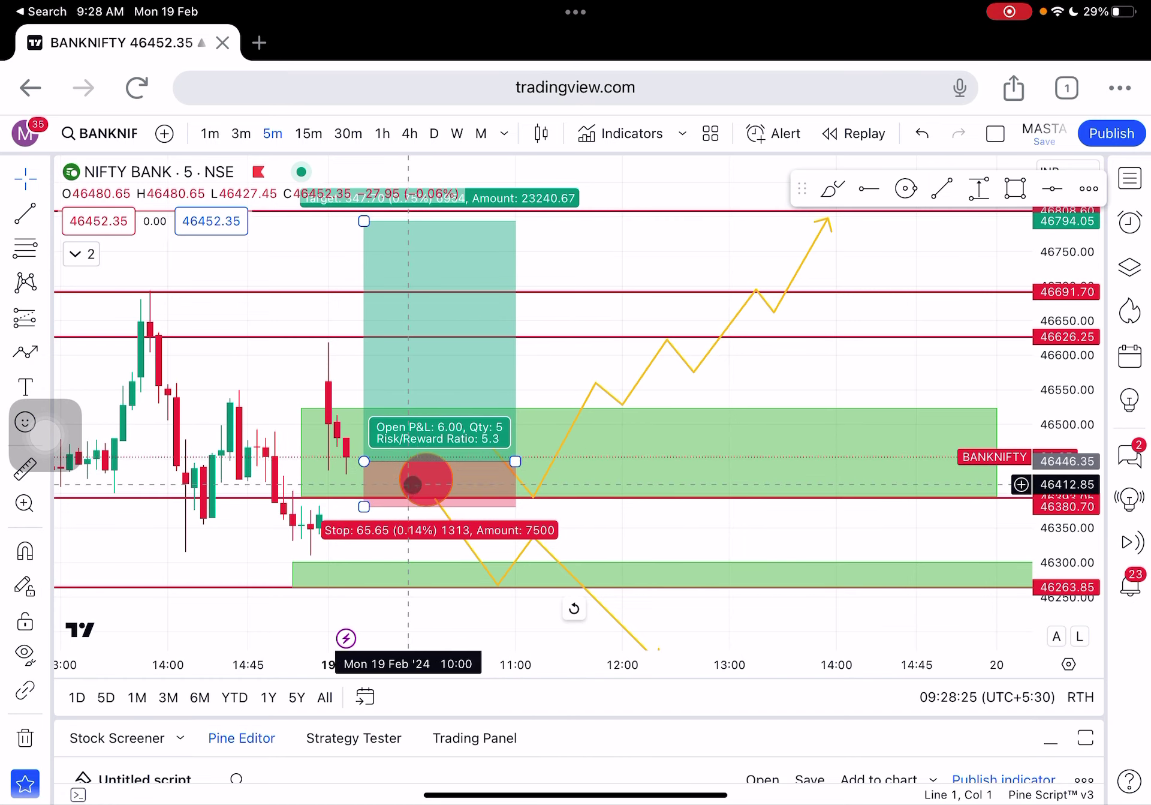
{"action": "left_click", "coordinate": [643, 318]}
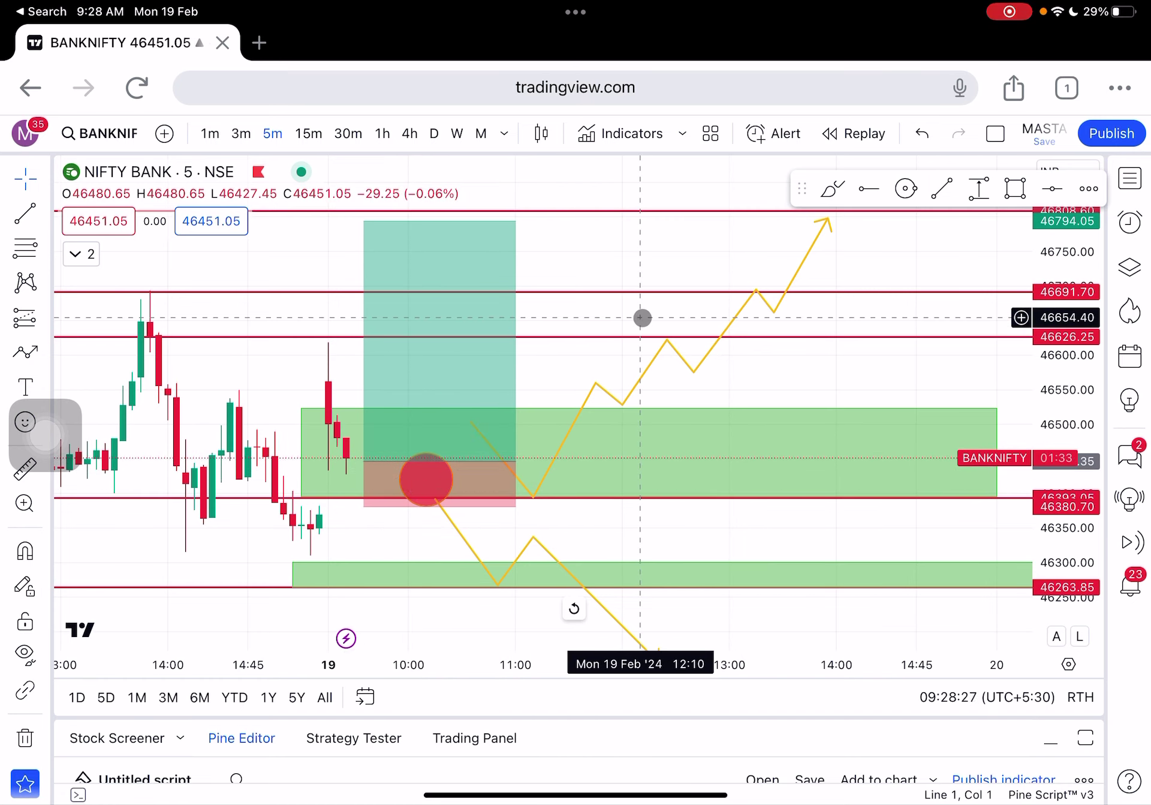